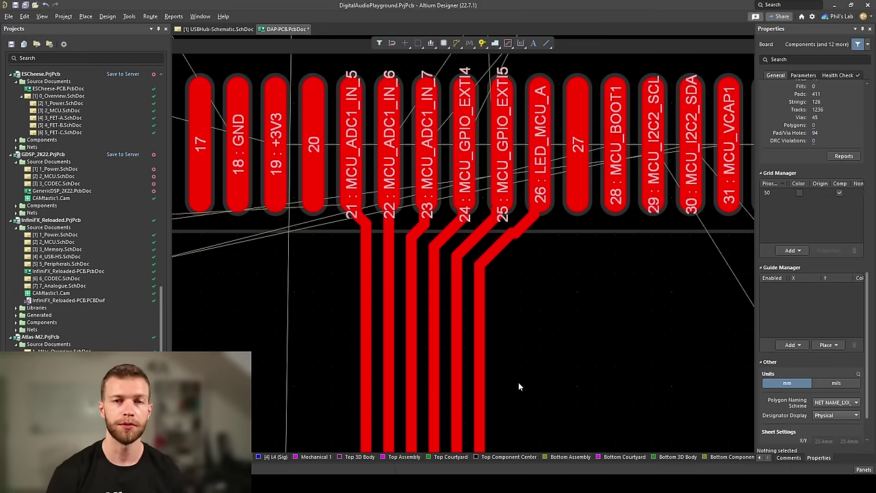
Open the PCB design rules editor and close it without changes
left_click(109, 16)
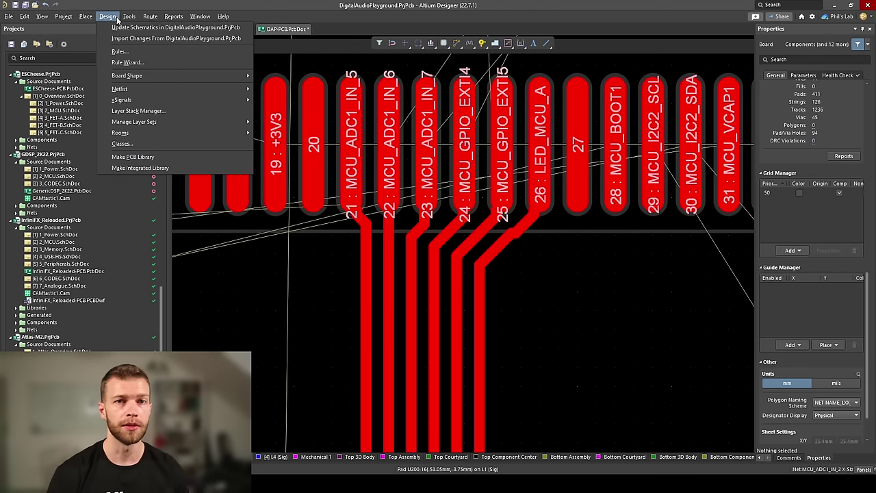
left_click(121, 52)
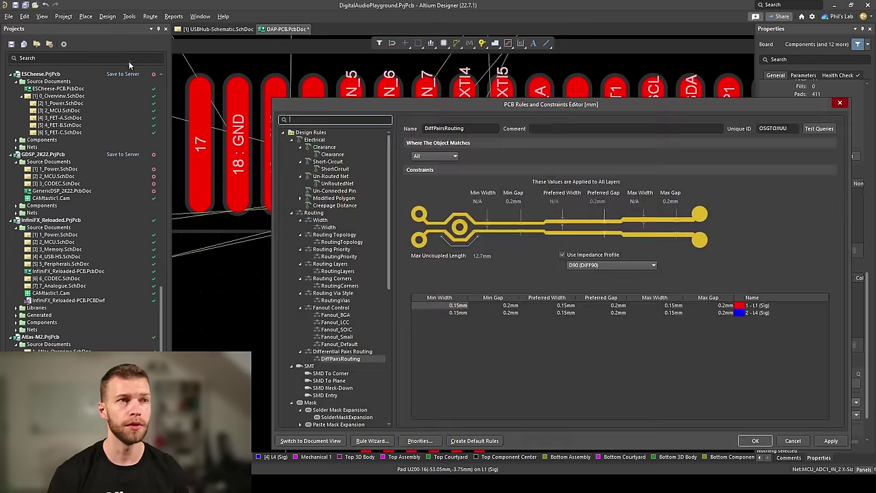
left_click(794, 441)
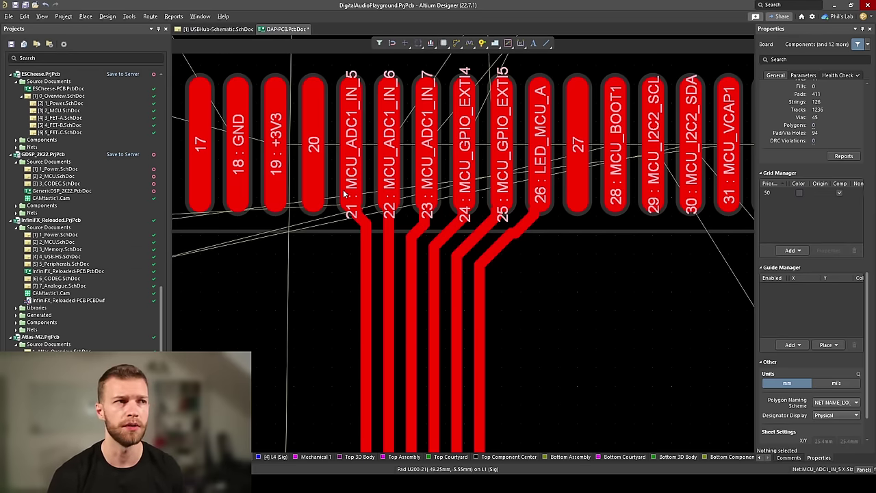
Bring pads 17–31 into view and delete the old tracks below the MCU pins
right_click_drag(515, 174, 531, 165)
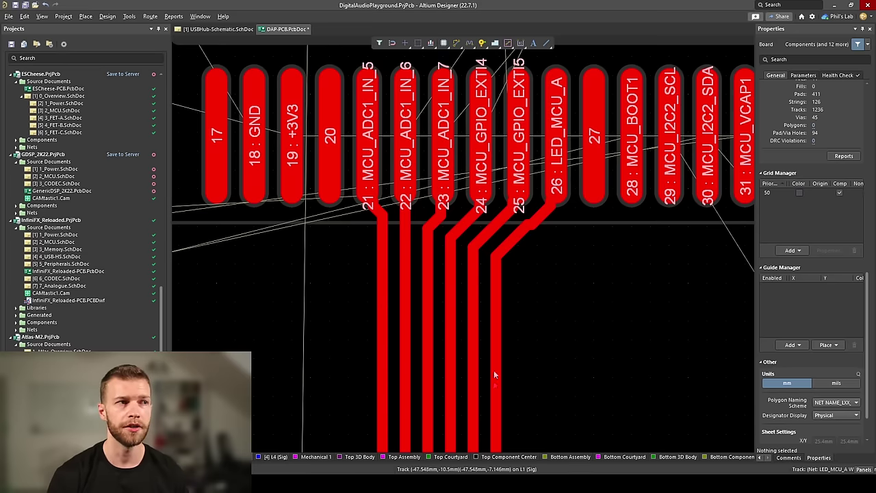
scroll(493, 370, "down", 3)
scroll(505, 290, "down", 3)
right_click_drag(411, 148, 394, 403)
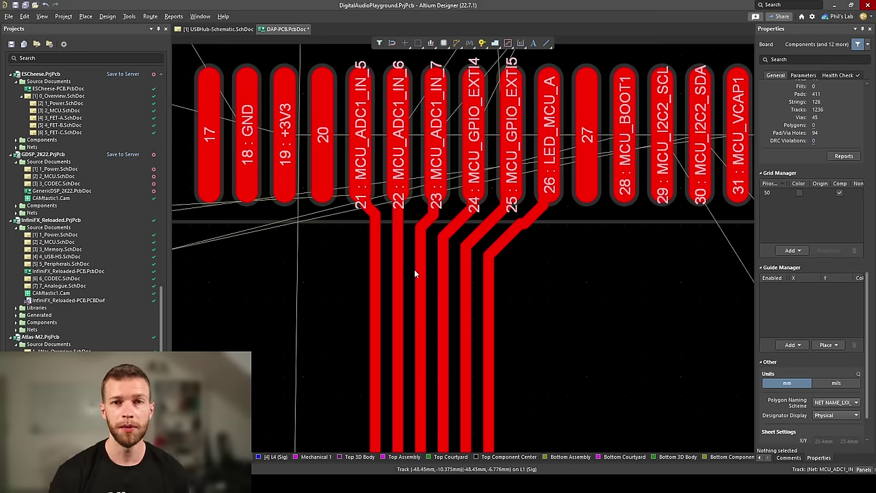
scroll(379, 285, "up", 1, "ctrl")
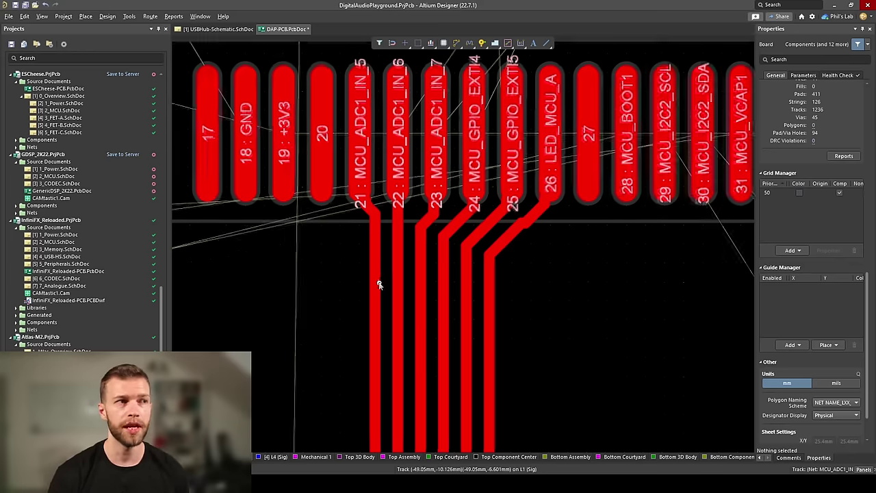
scroll(379, 286, "up", 2, "ctrl")
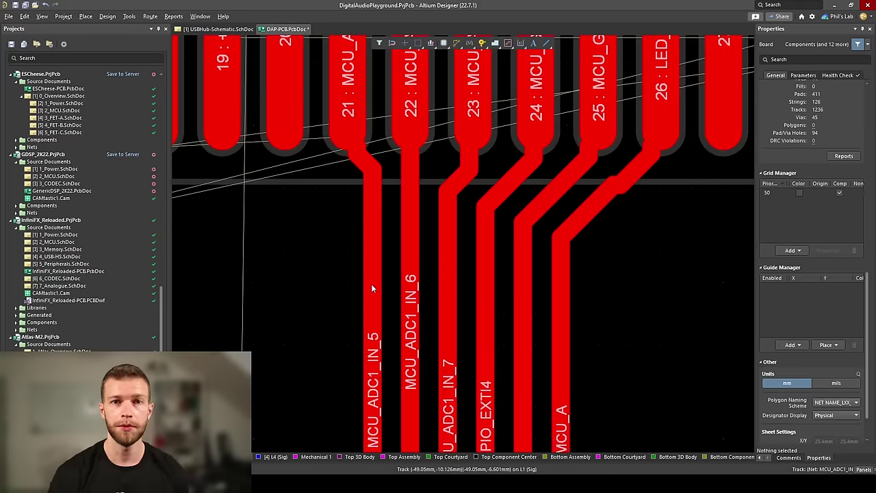
scroll(372, 283, "down", 2)
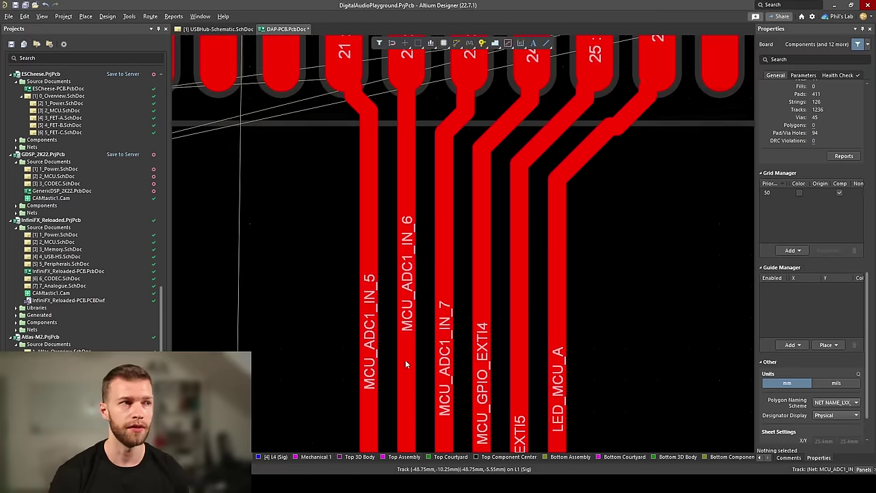
scroll(405, 359, "down", 3)
scroll(400, 268, "up", 3)
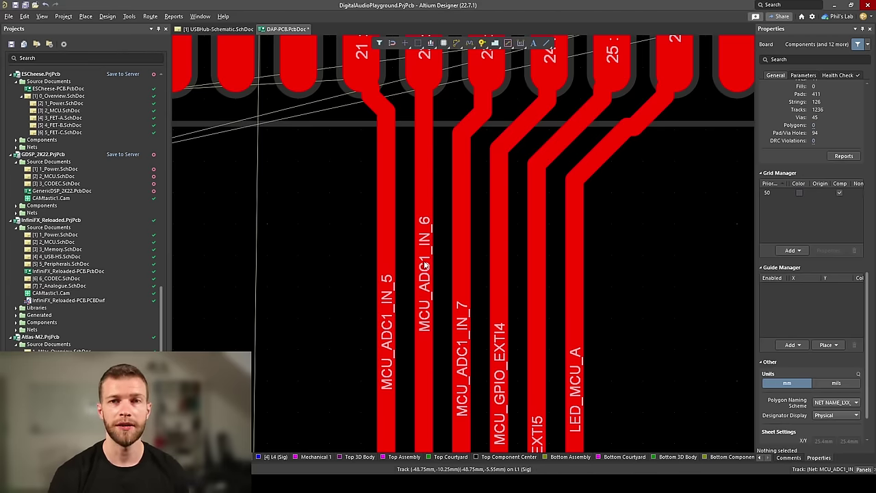
scroll(424, 265, "down", 2, "ctrl")
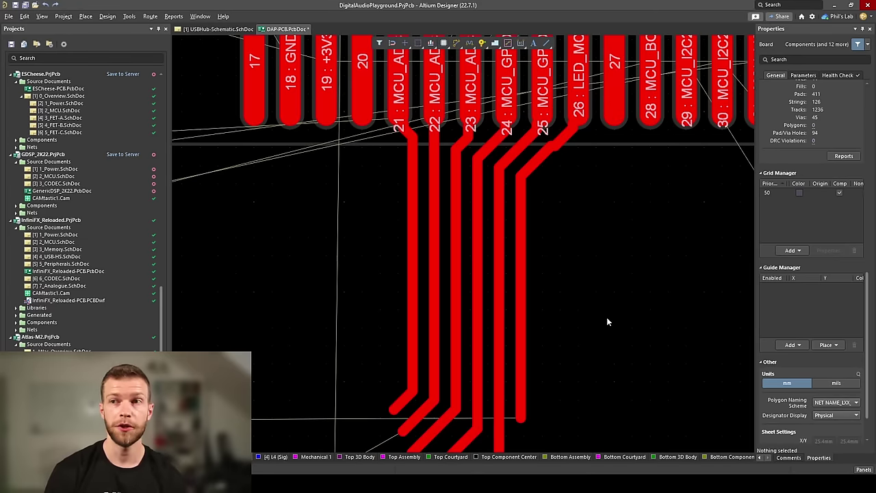
mouse_move(626, 416)
left_mouse_down()
mouse_move(462, 269)
mouse_move(357, 139)
left_mouse_up()
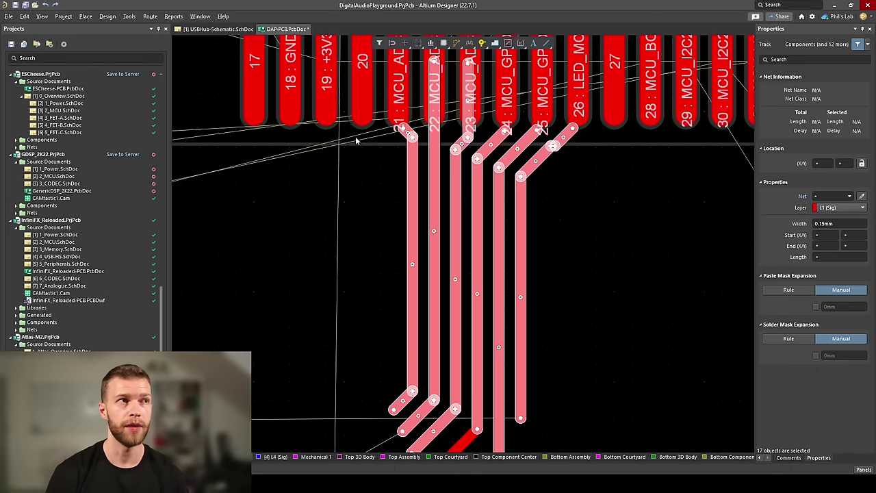
key("Delete")
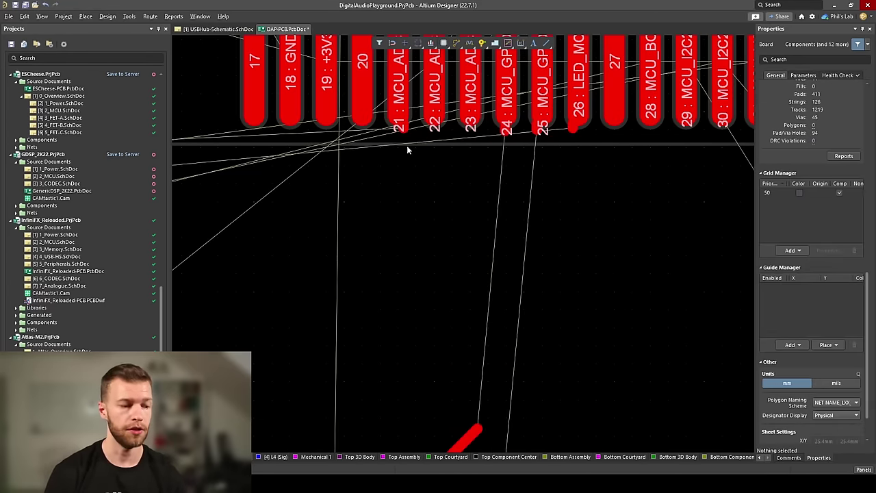
Route new tracks from pads 21, 22 and 23 down below the MCU
key("ctrl+w")
left_click(407, 145)
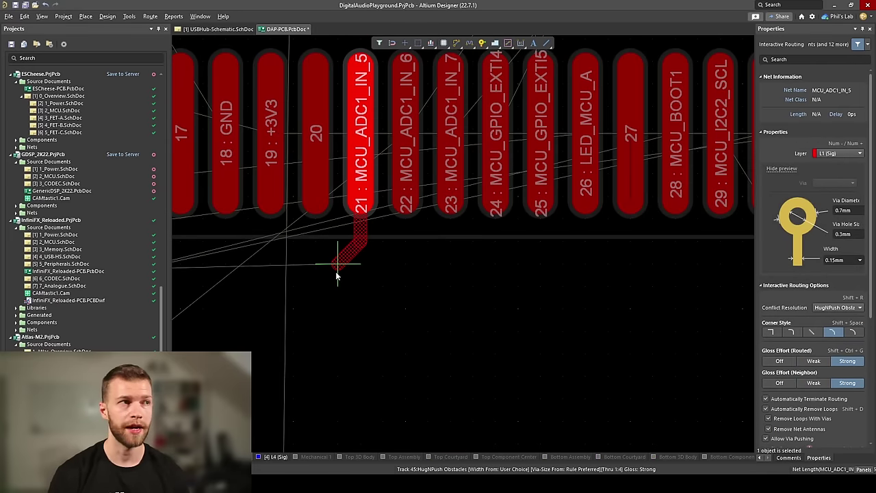
left_click(335, 271)
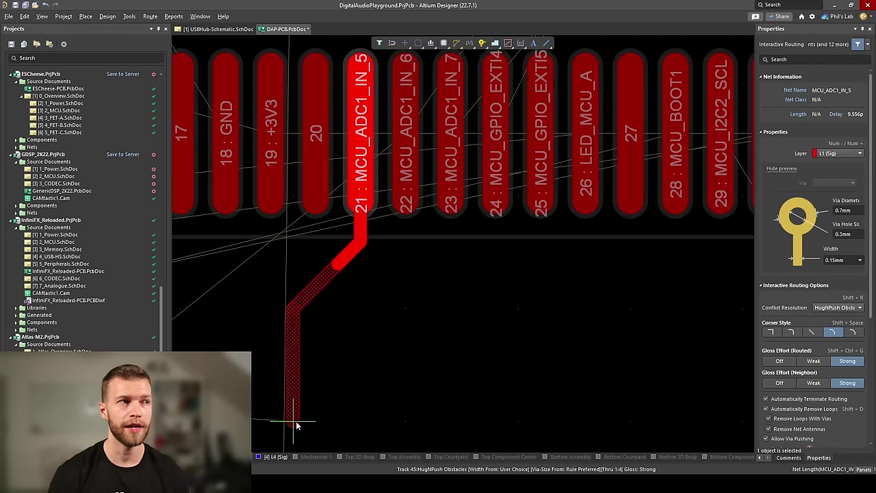
left_click(296, 425)
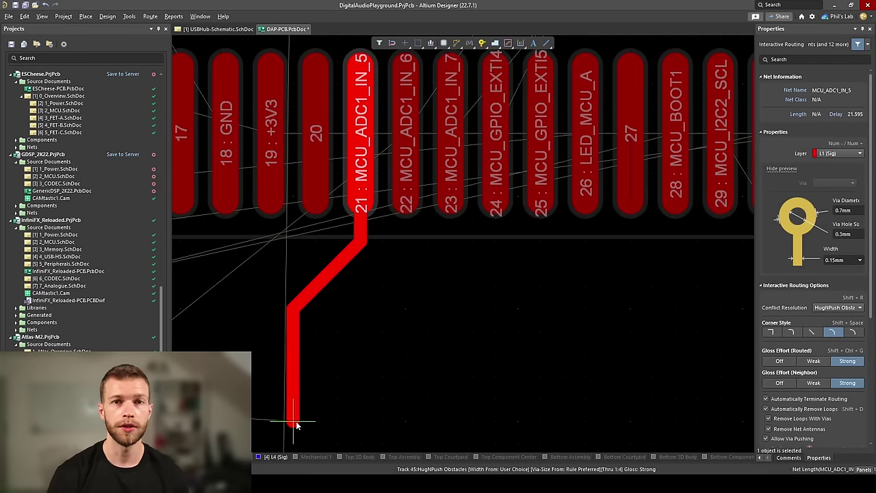
right_click(296, 424)
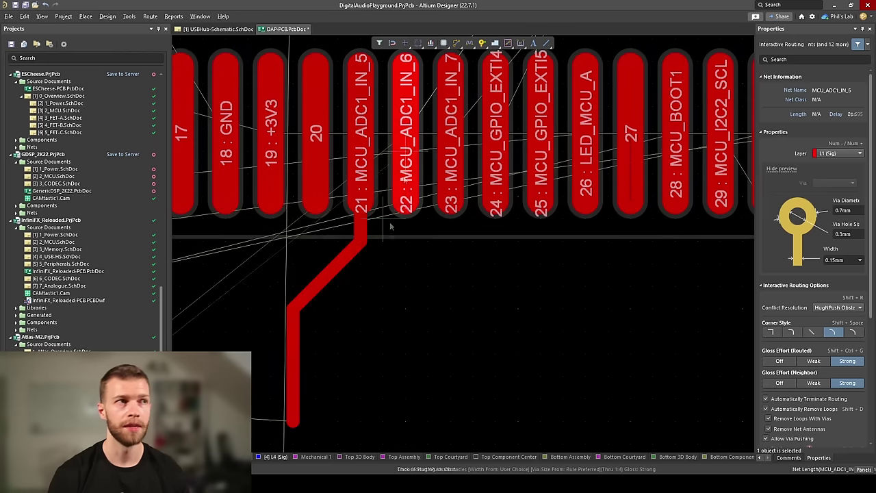
left_click(406, 205)
left_click(360, 424)
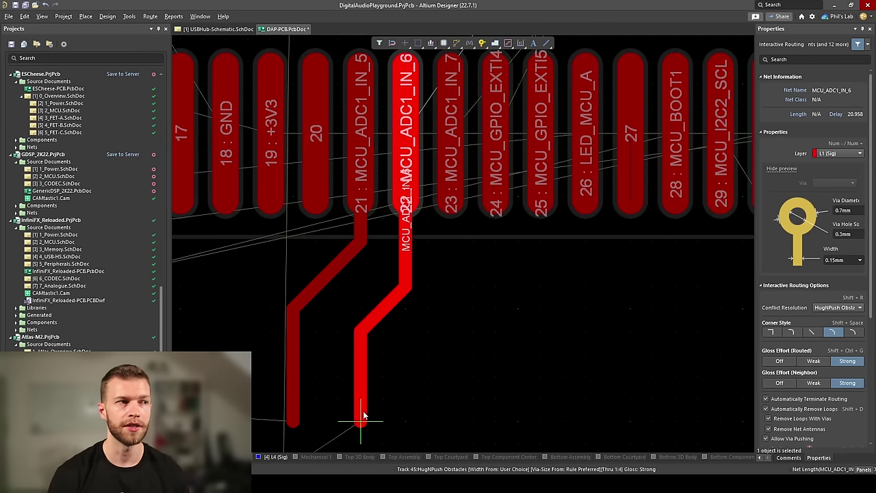
right_click(360, 424)
left_click(448, 218)
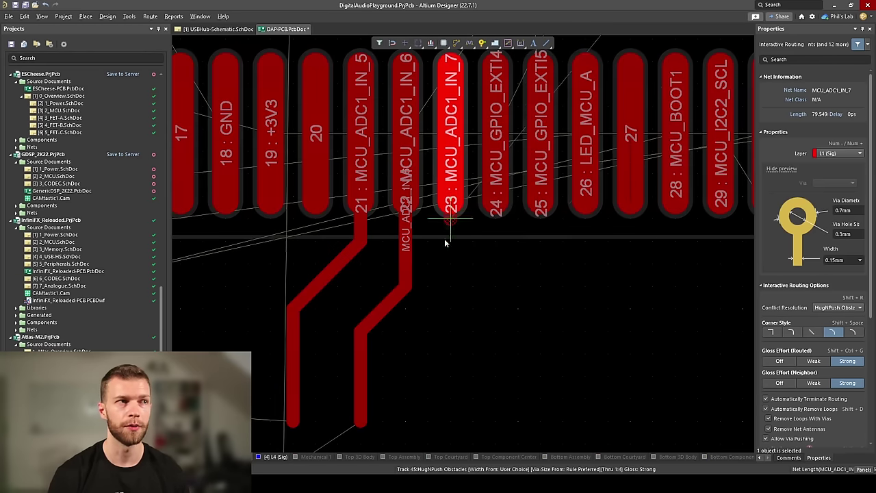
left_click(445, 419)
right_click(445, 419)
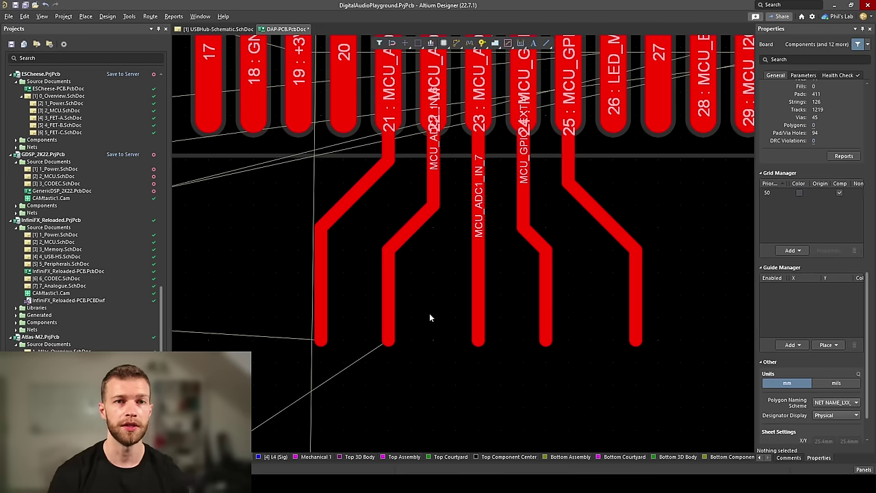
Open the Layer Stack Manager and dismiss the track-spacing measurement result
left_click(104, 17)
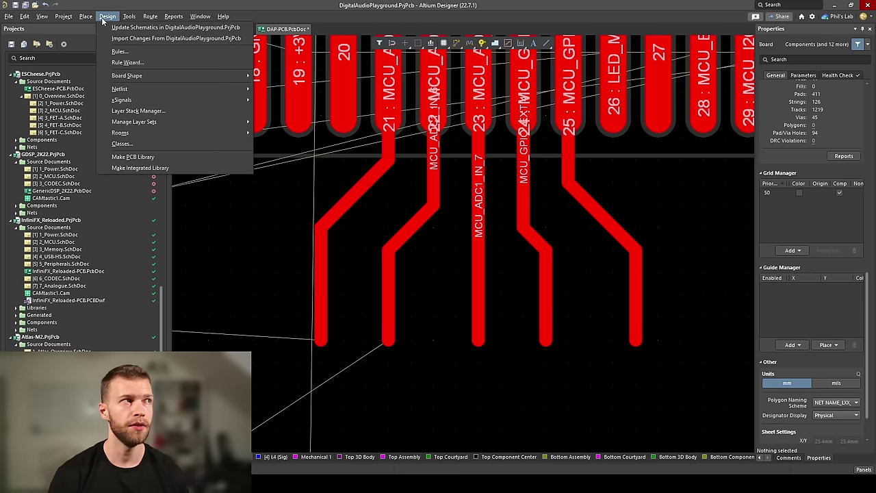
left_click(156, 113)
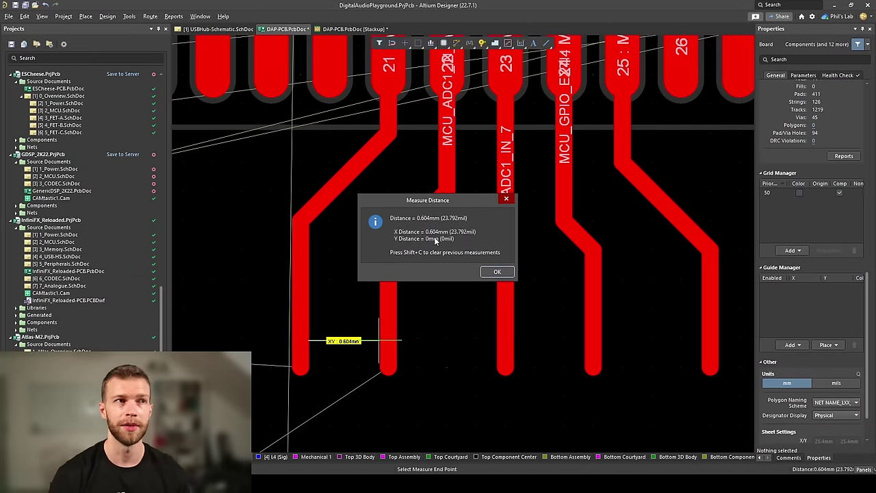
left_click(490, 274)
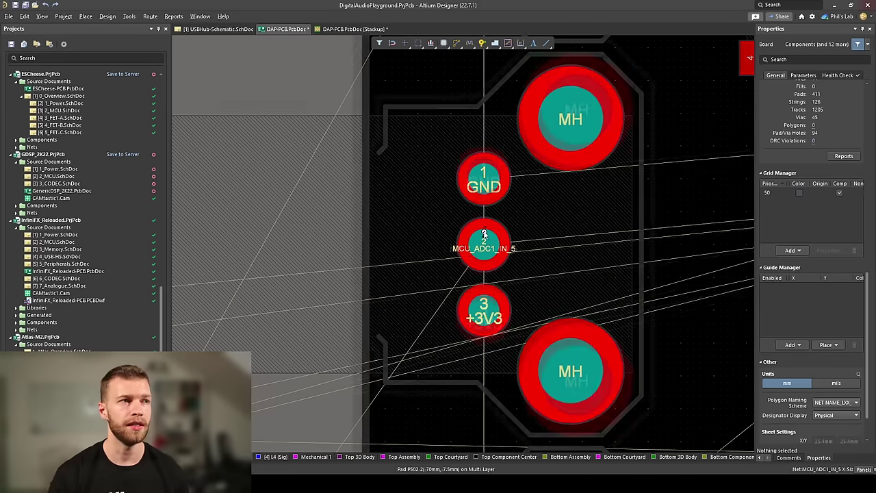
Route a 0.2 mm track from the connector's MCU_ADC1_IN_5 pad 2
scroll(482, 245, "up", 2, "ctrl")
right_click_drag(484, 246, 405, 244)
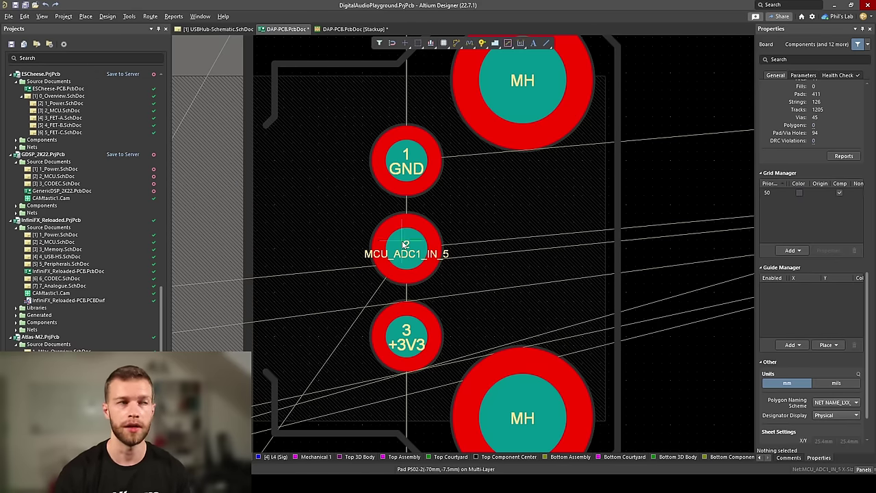
key("ctrl+w")
left_click(405, 247)
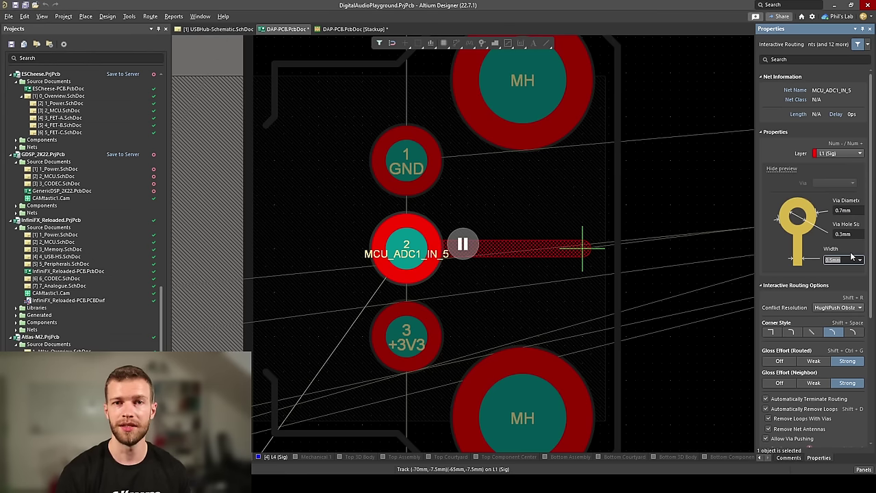
type("0.2")
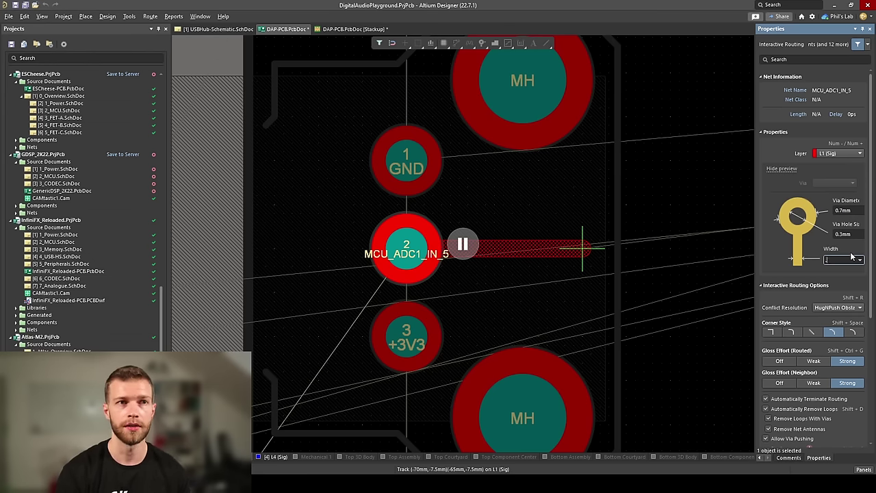
key("Return")
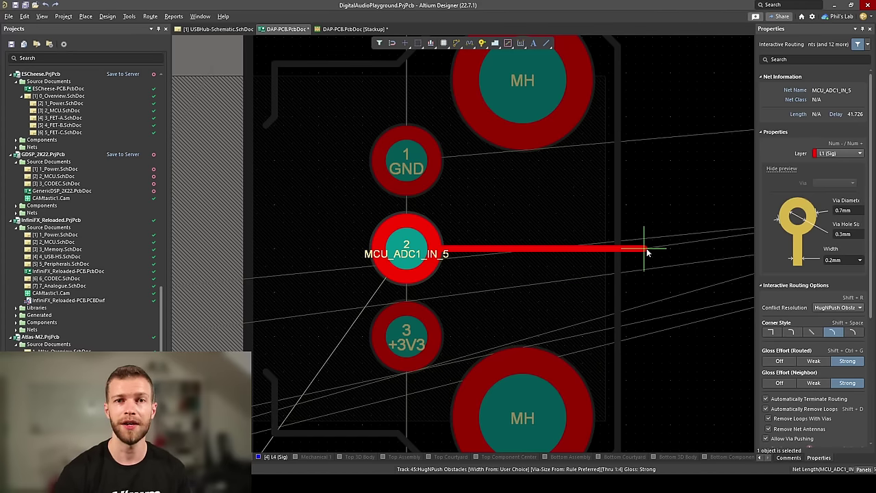
key("Escape")
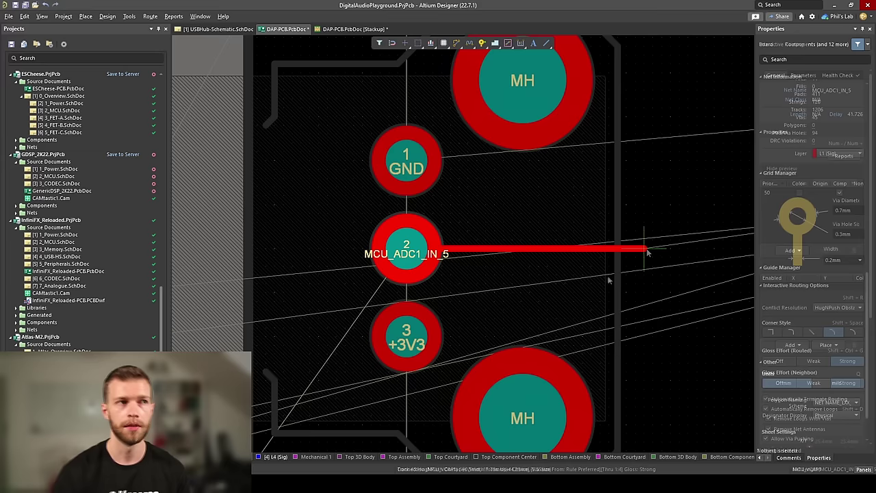
key("Escape")
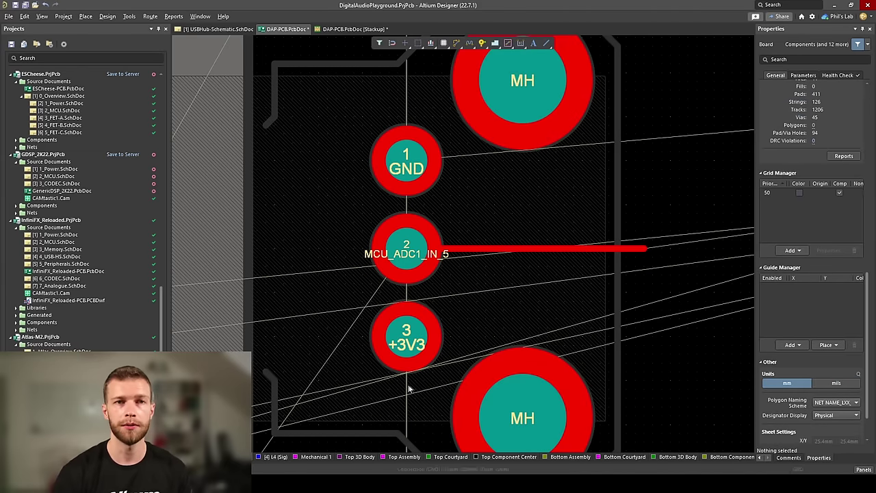
Route the +3V3 track diagonally then right from connector pad 3
key("ctrl+w")
left_click(408, 359)
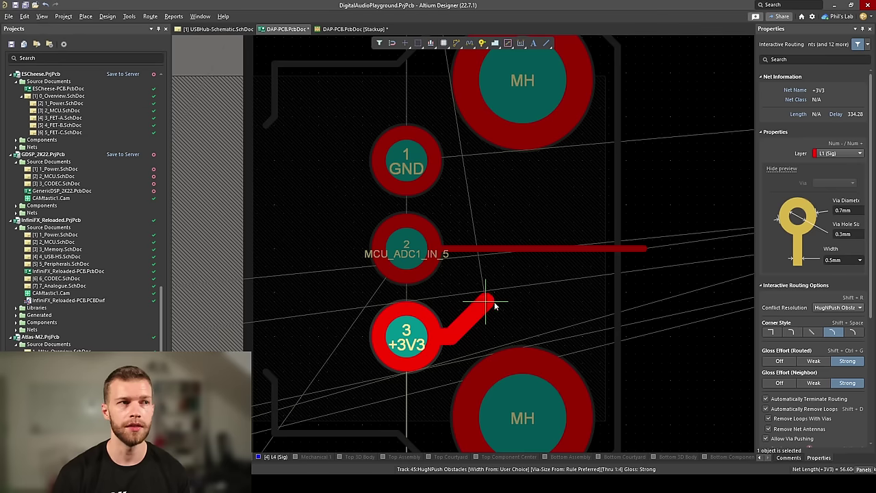
left_click(648, 303)
right_click(647, 303)
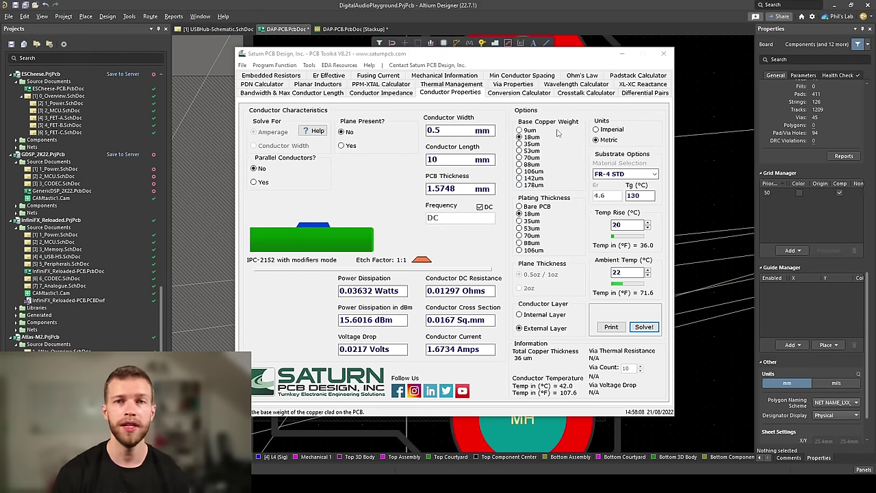
Solve Conductor Properties for the 0.5 mm width, reading 1.6734 A current
left_click_drag(474, 132, 426, 131)
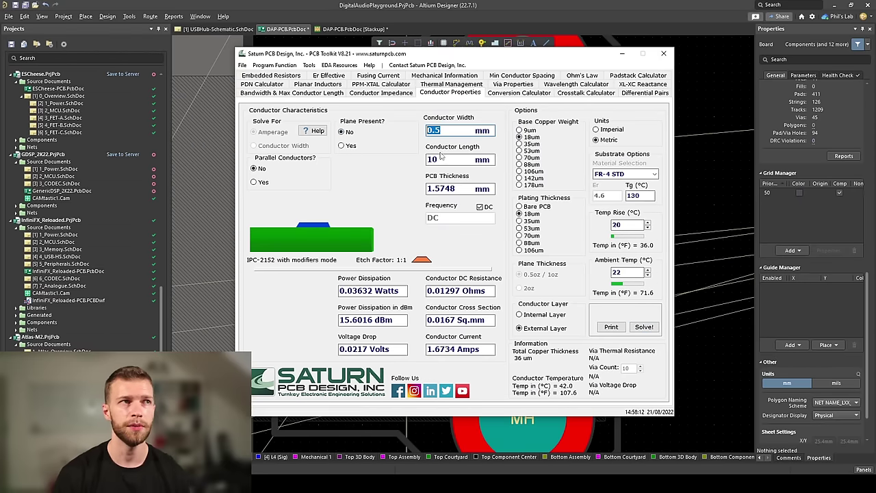
left_click(644, 327)
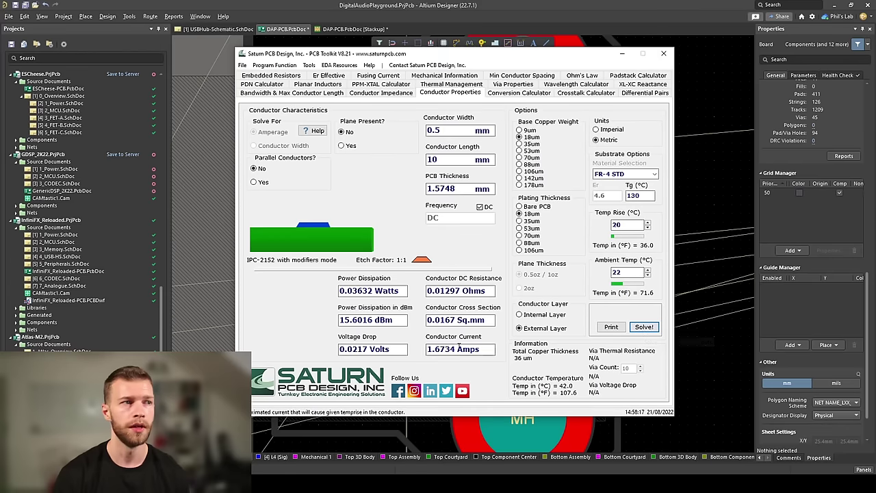
left_click_drag(483, 349, 421, 350)
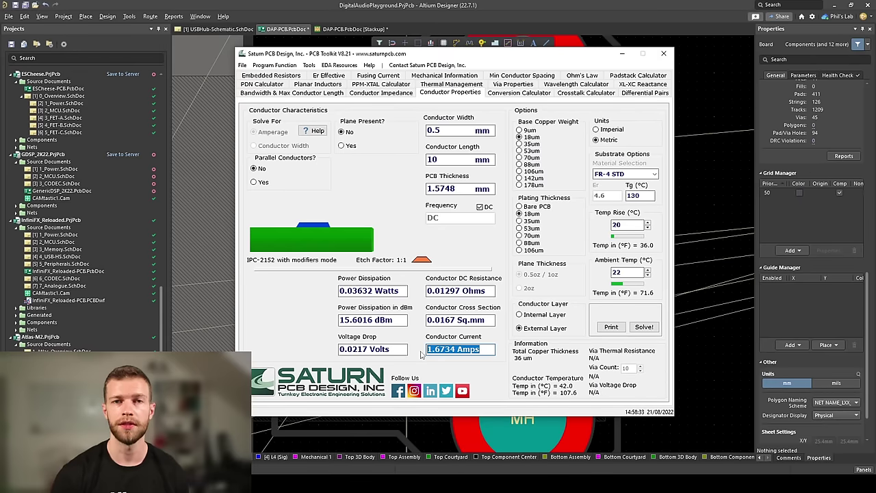
Change the conductor width to 0.2 mm, re-solve for 0.9154 A, and dismiss the calculator
left_click(438, 130)
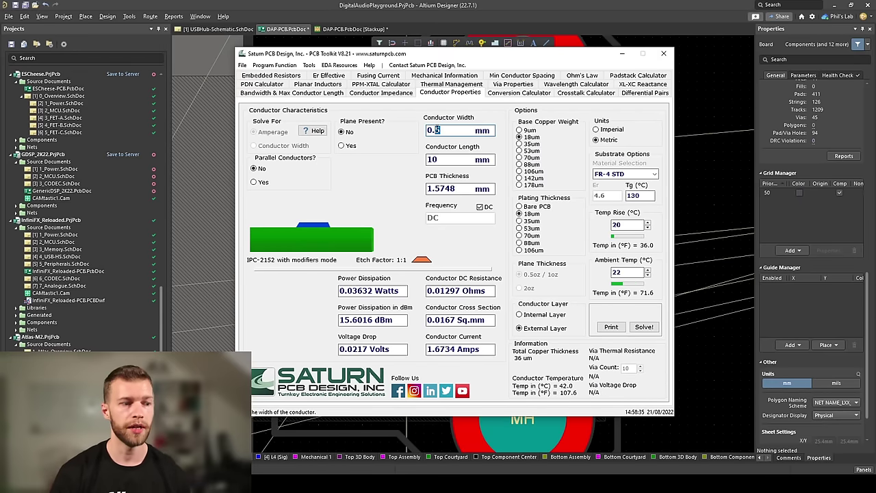
type("2")
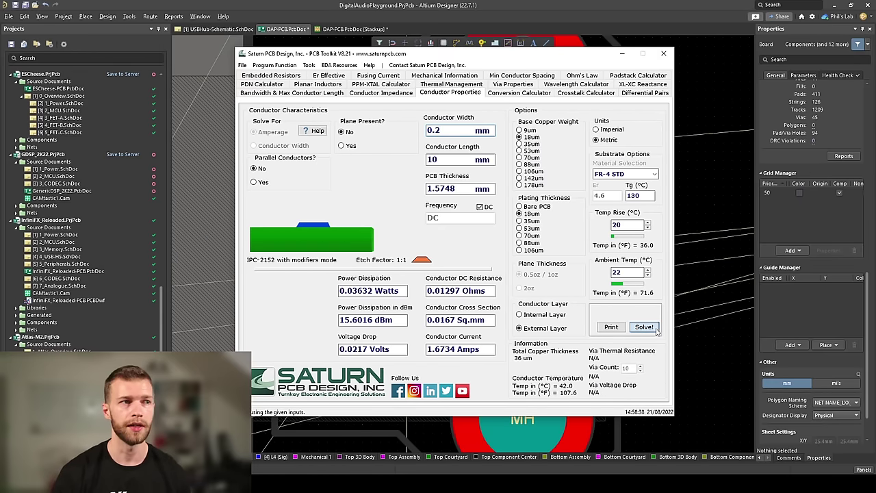
left_click(654, 328)
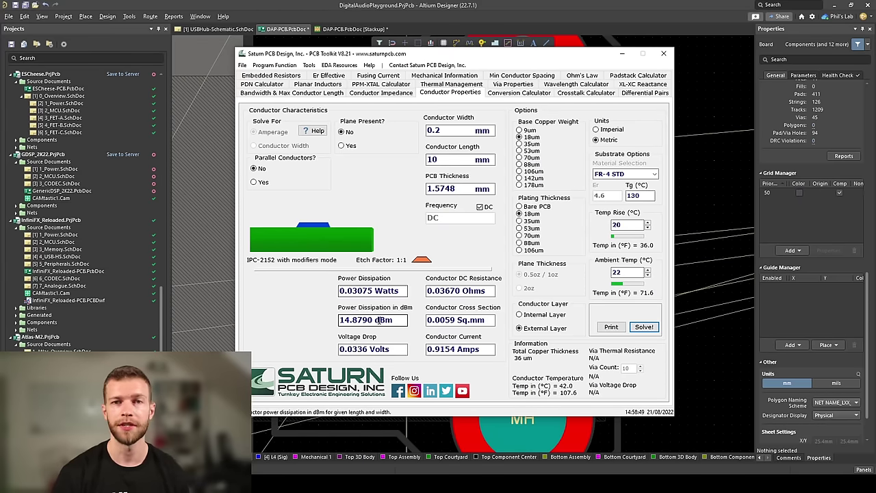
left_click(721, 224)
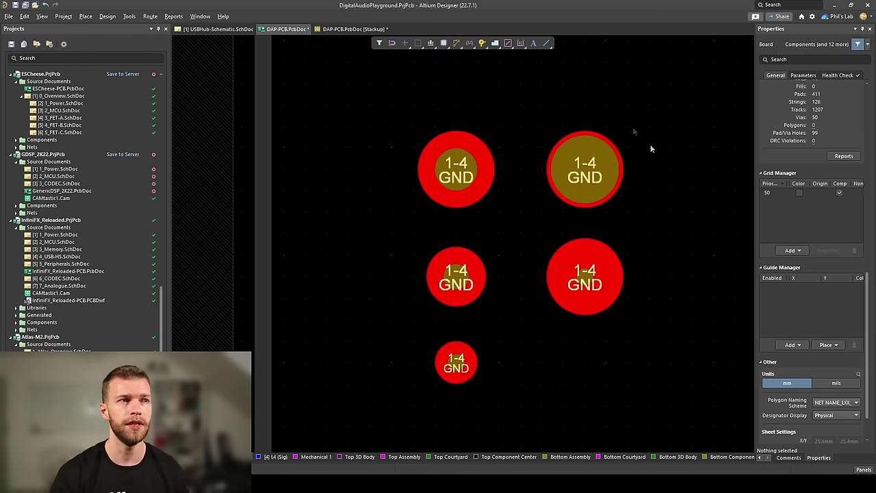
left_click(475, 167)
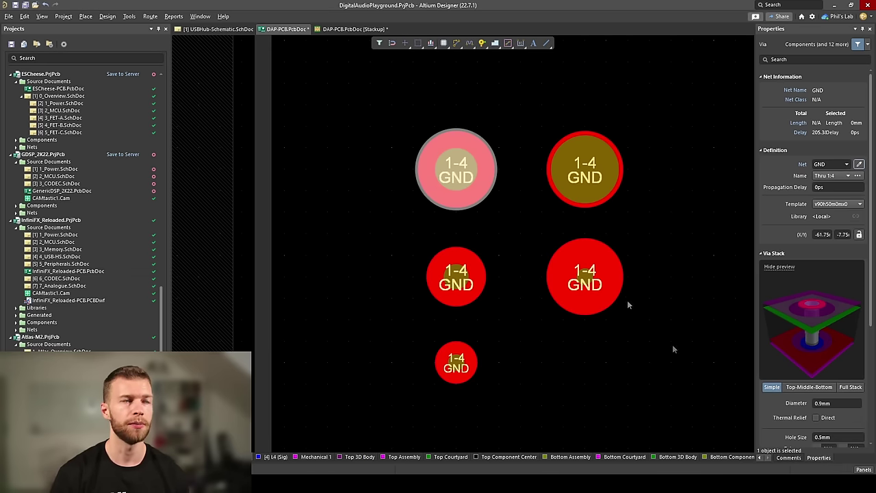
left_click(501, 116)
scroll(479, 164, "up", 2, "ctrl")
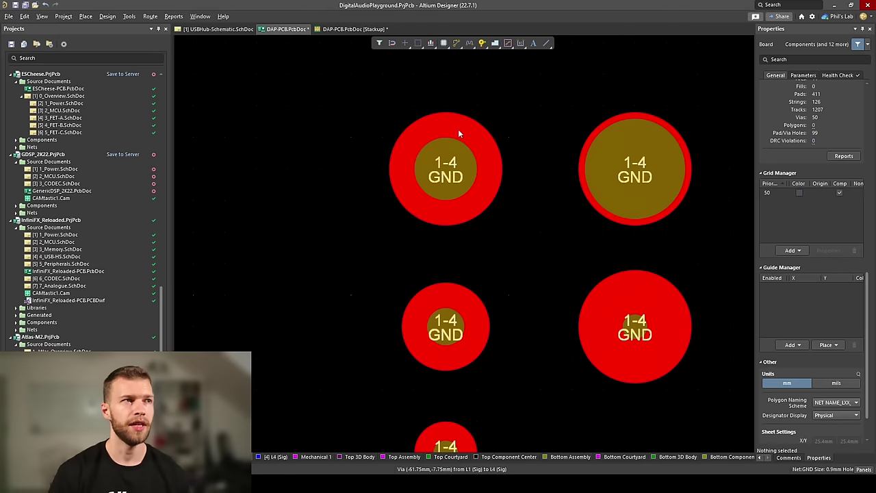
left_click(459, 133)
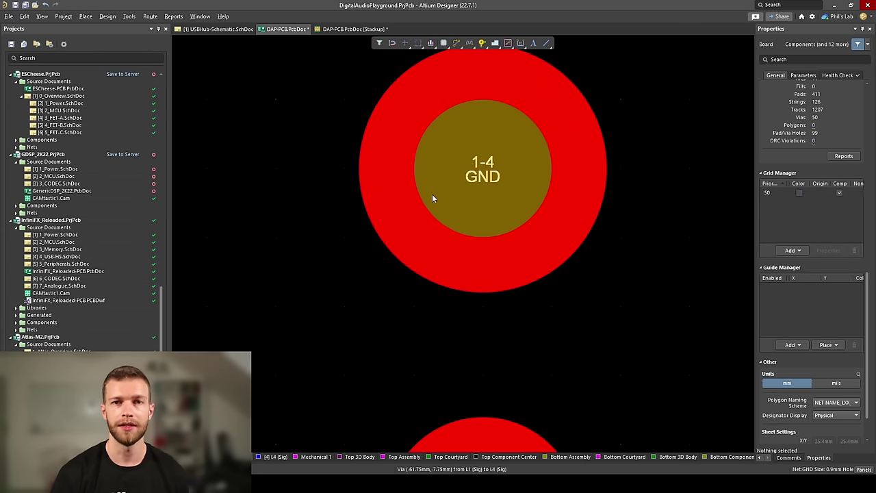
scroll(430, 201, "down", 1, "ctrl")
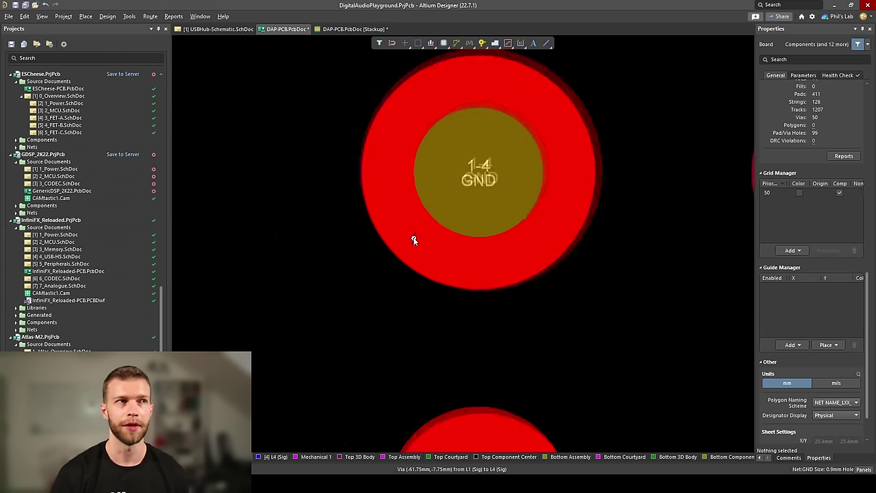
scroll(445, 219, "down", 3, "ctrl")
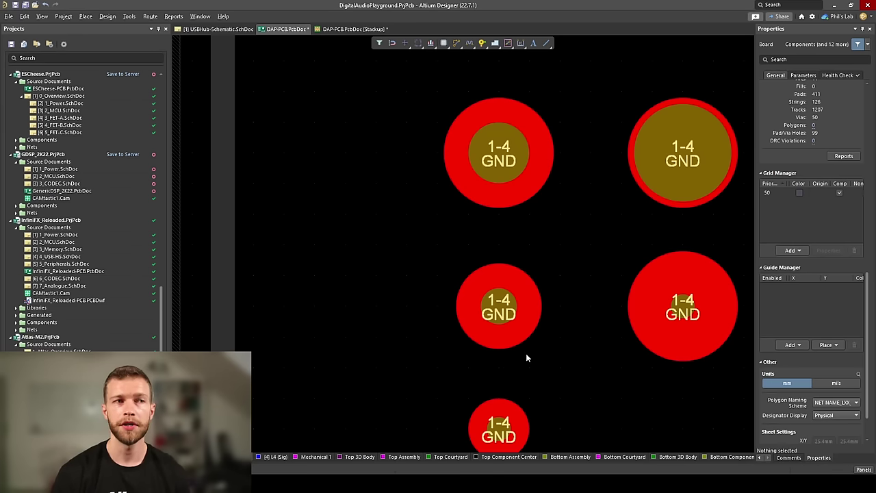
Check the middle-left and bottom GND via sizes, then switch to Saturn PCB Toolkit
scroll(523, 342, "down", 1)
left_click(511, 283)
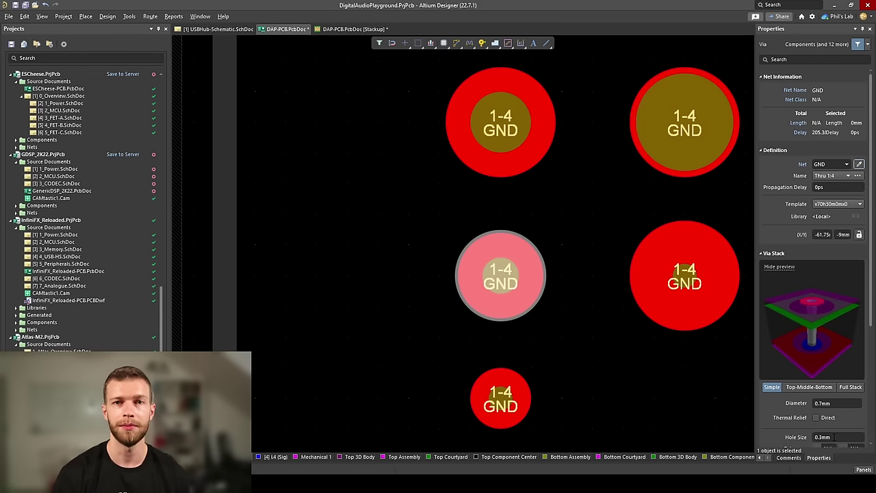
left_click(509, 403)
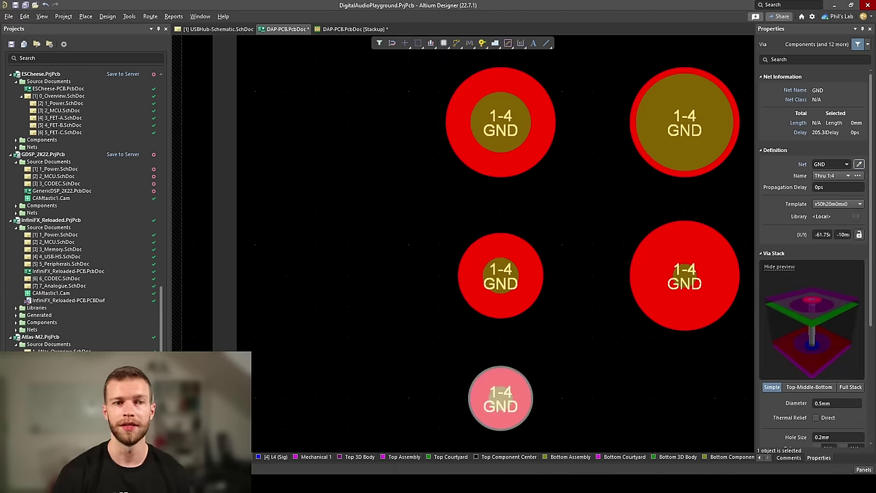
left_click(595, 383)
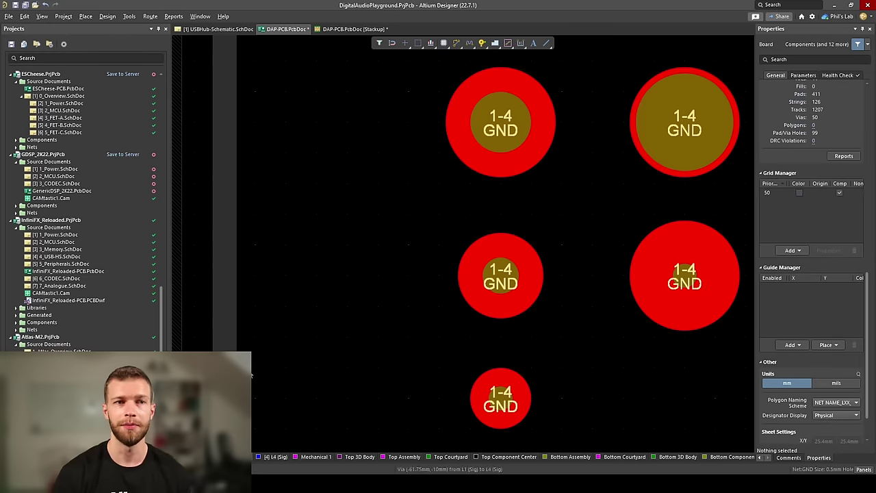
key("alt+Tab")
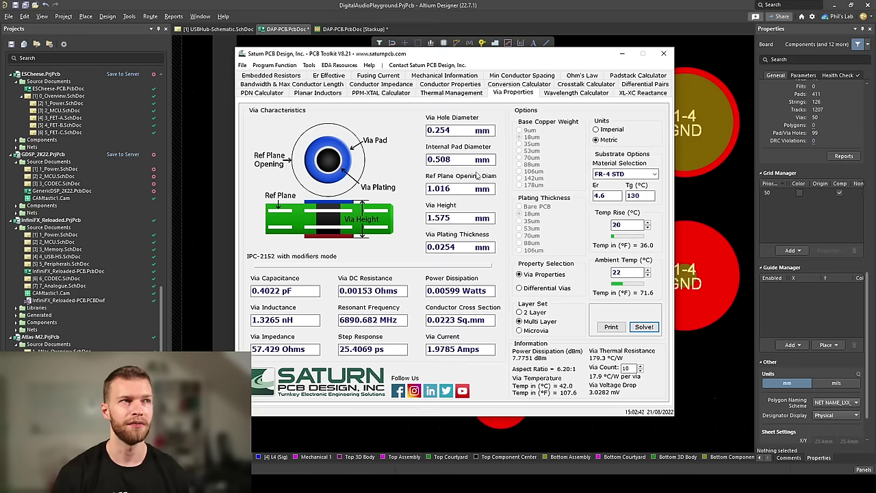
Solve Via Properties and highlight the 1.9785 A via current result
left_click(644, 328)
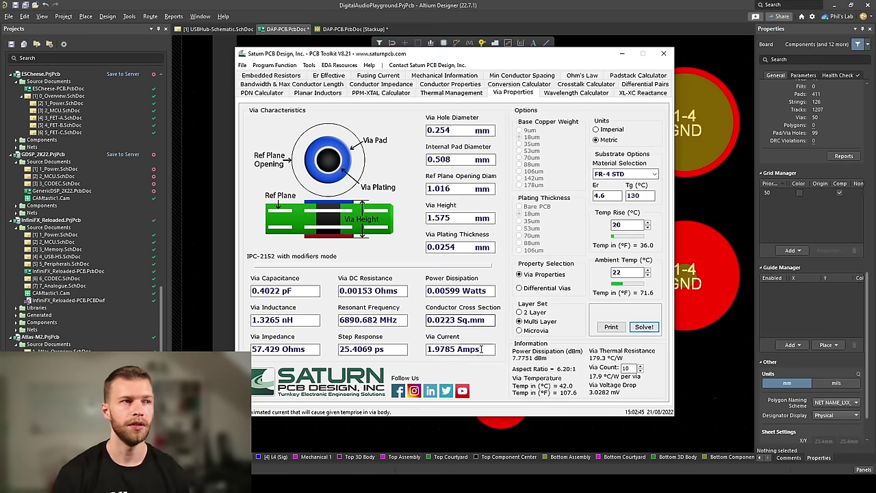
left_click_drag(481, 350, 427, 350)
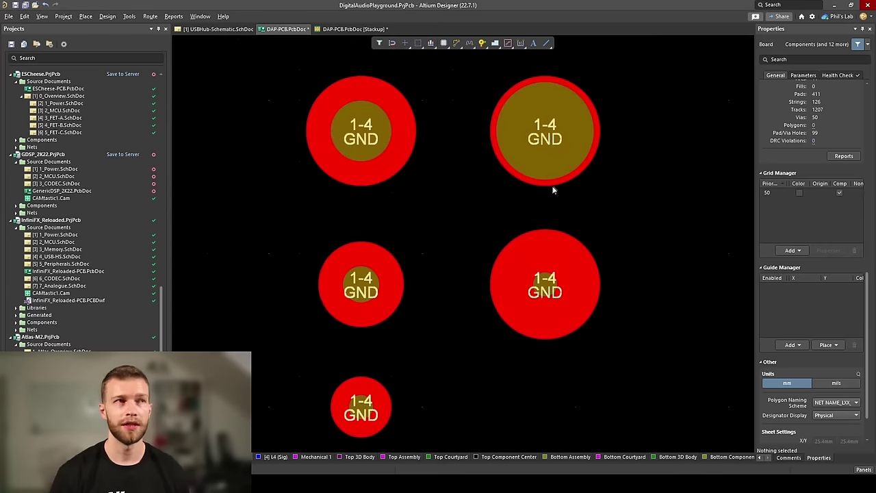
Check the top-right GND via's hole size, deselect it, and reframe all five vias
left_click(518, 90)
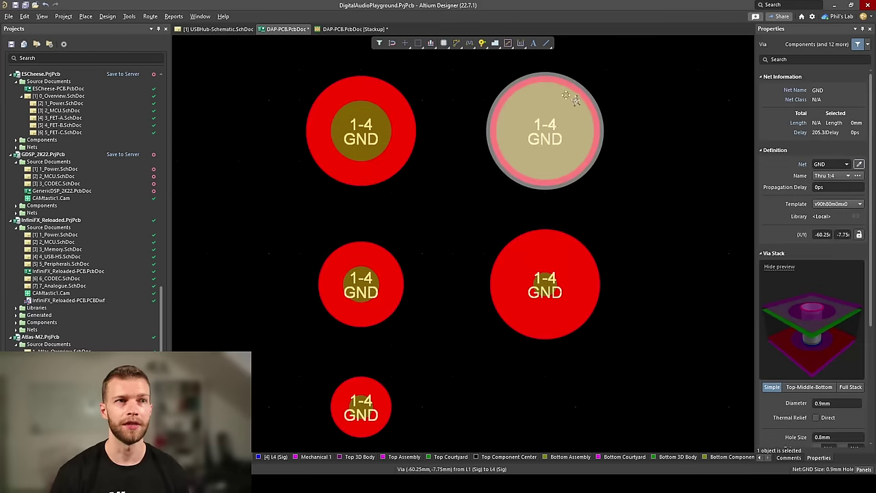
scroll(574, 102, "up", 3, "ctrl")
left_click(636, 137)
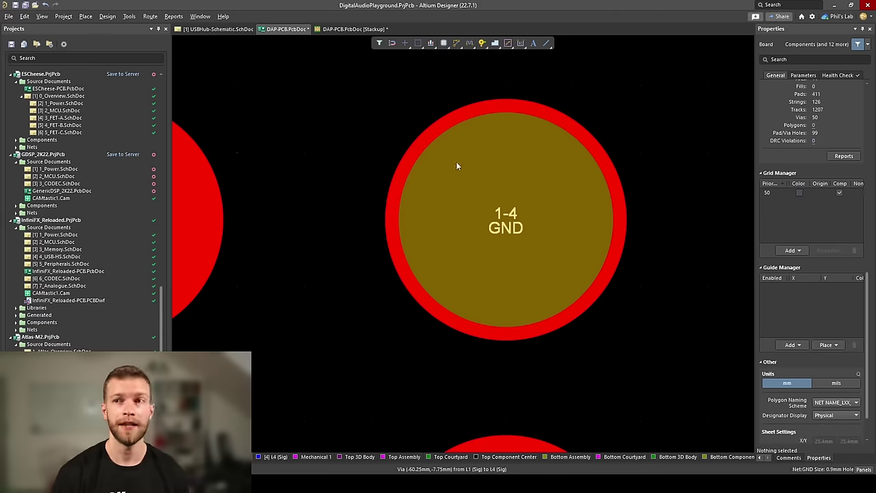
scroll(457, 166, "down", 3, "ctrl")
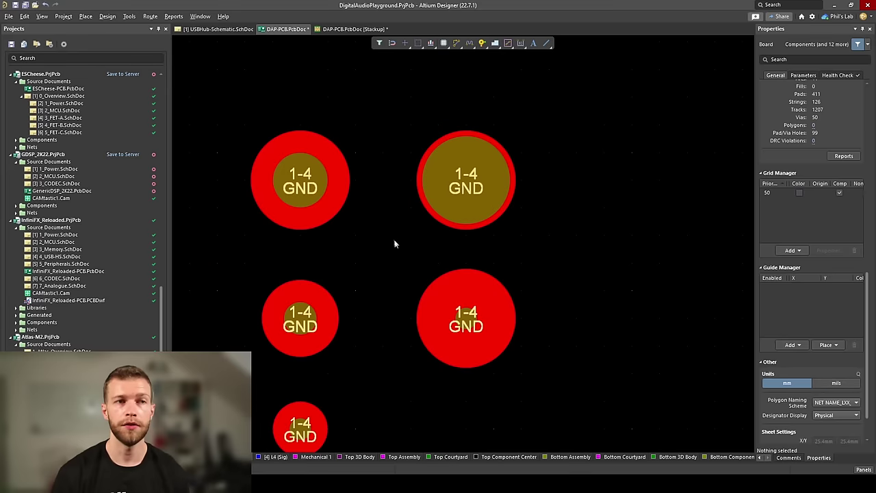
right_click_drag(394, 244, 524, 190)
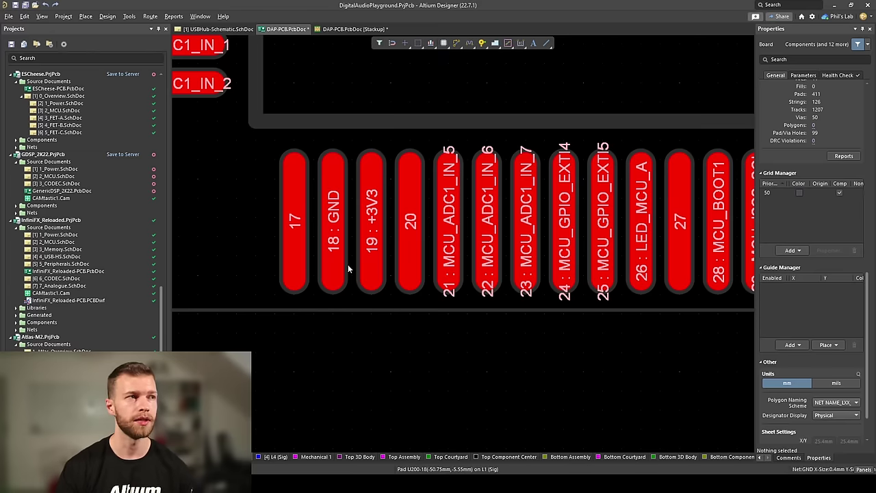
Line the capacitor up under pins 18 and 19, then move it further down
scroll(333, 333, "down", 1, "ctrl")
scroll(404, 305, "up", 3, "ctrl")
scroll(473, 277, "down", 1, "ctrl")
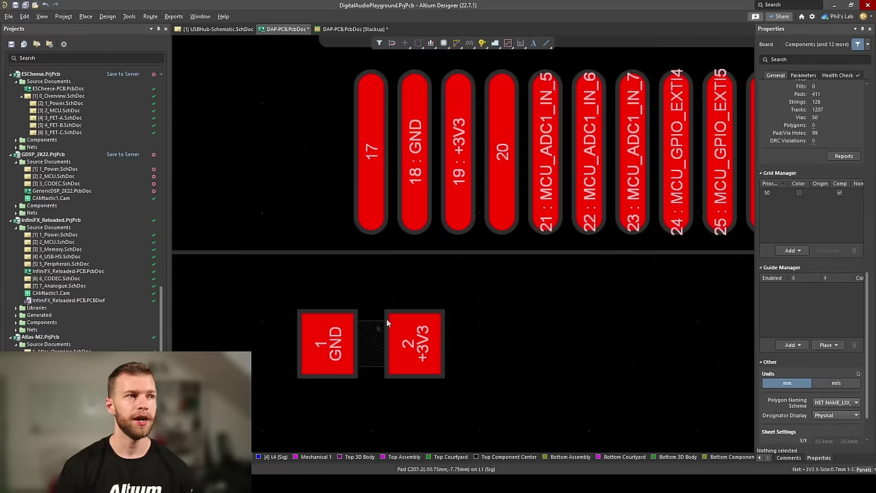
left_click_drag(386, 323, 431, 322)
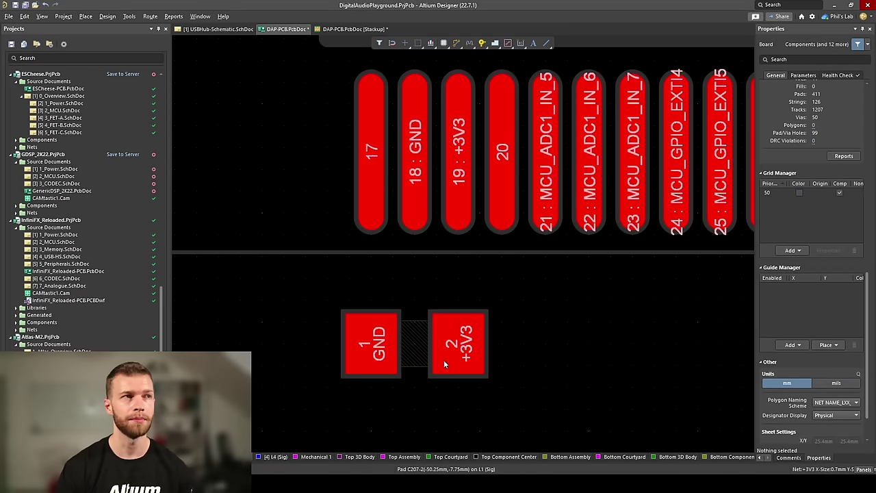
scroll(445, 363, "down", 1, "ctrl")
scroll(411, 315, "down", 1)
mouse_move(405, 299)
left_mouse_down()
mouse_move(411, 386)
mouse_move(402, 388)
left_mouse_up()
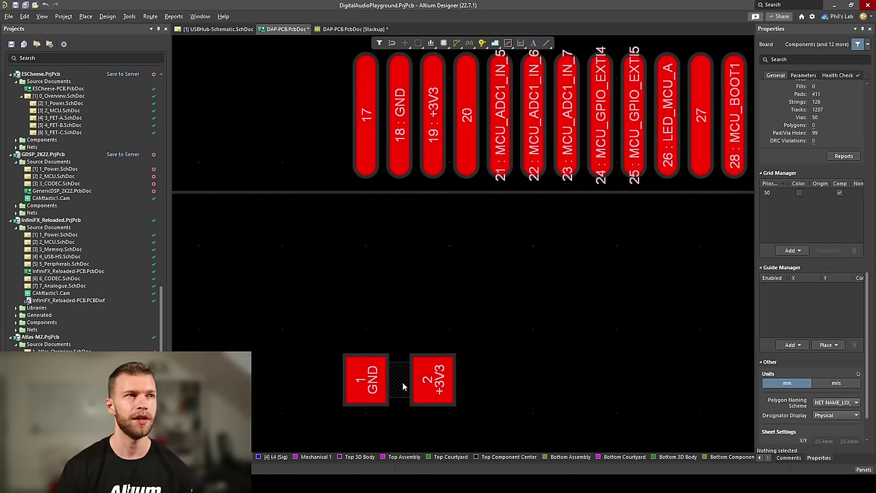
Route the capacitor's +3V3 pad to pin 19 and GND pad 1 to pin 18
key("ctrl+w")
left_click(432, 171, "ctrl")
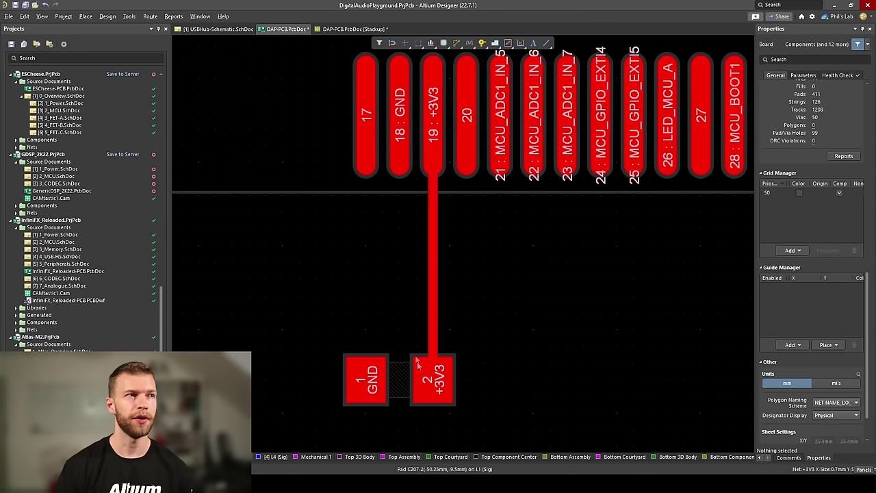
left_click(401, 189, "ctrl")
key("Escape")
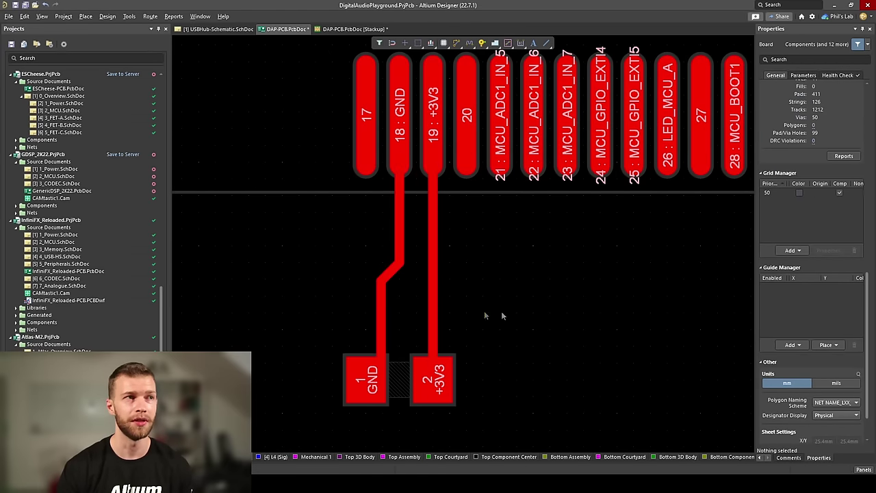
Delete the two old tracks and drop the capacitor in the gap under pins 18 and 19
left_click_drag(504, 312, 358, 268)
key("Delete")
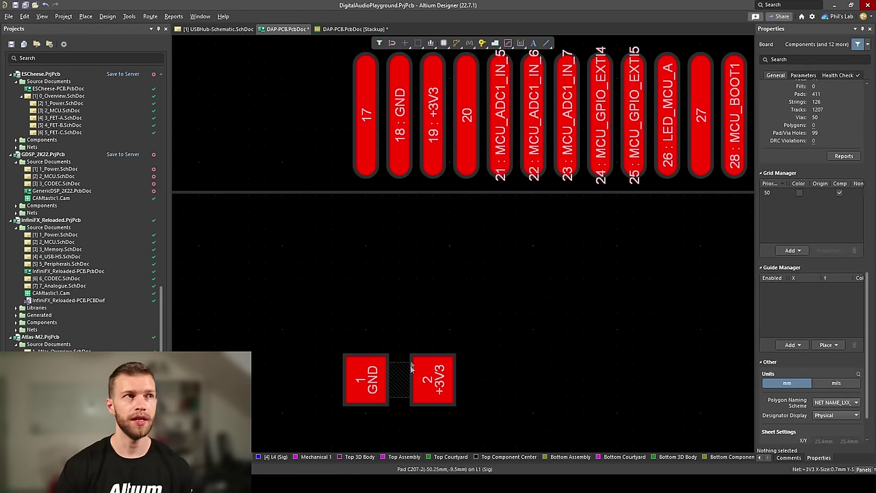
left_click_drag(411, 367, 414, 240)
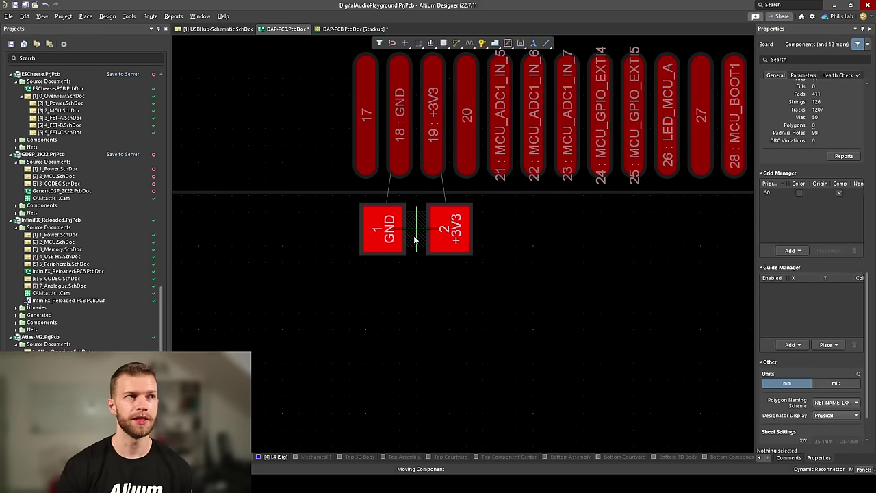
left_click(414, 240)
scroll(383, 224, "up", 3)
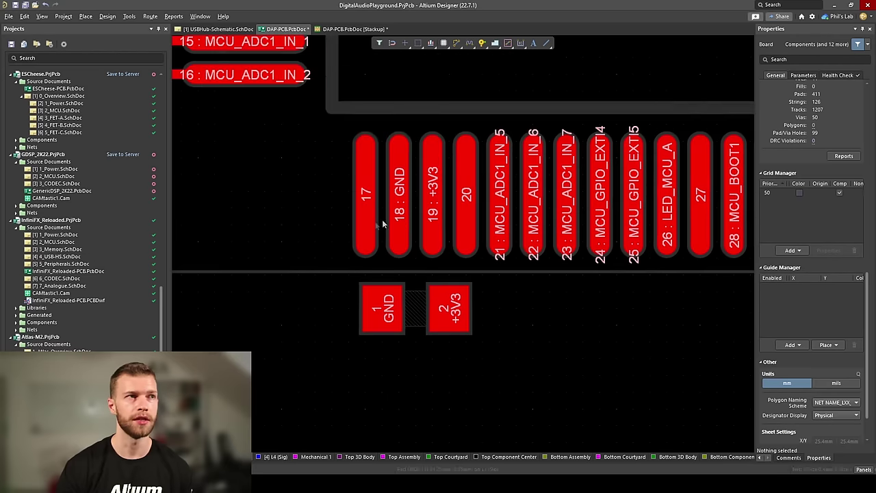
scroll(383, 224, "up", 2, "ctrl")
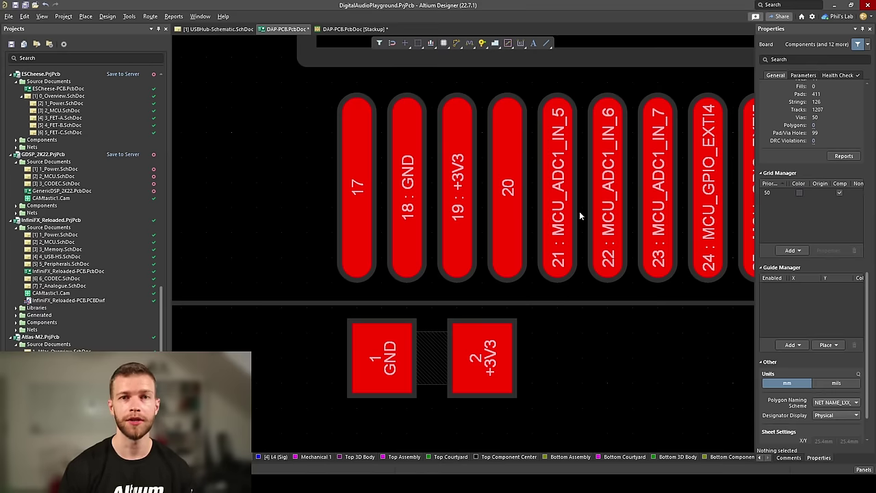
Nudge the capacitor twice to sit slightly lower below the MCU pins
left_click_drag(431, 362, 431, 387)
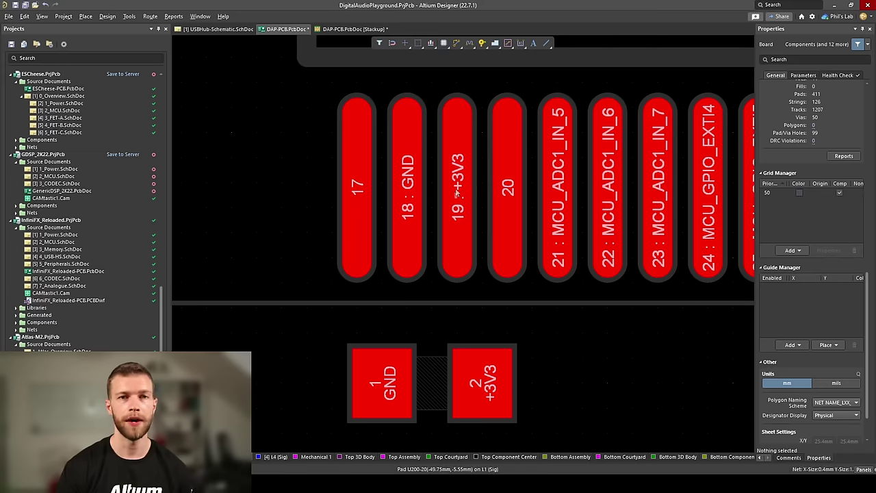
left_click_drag(437, 371, 438, 395)
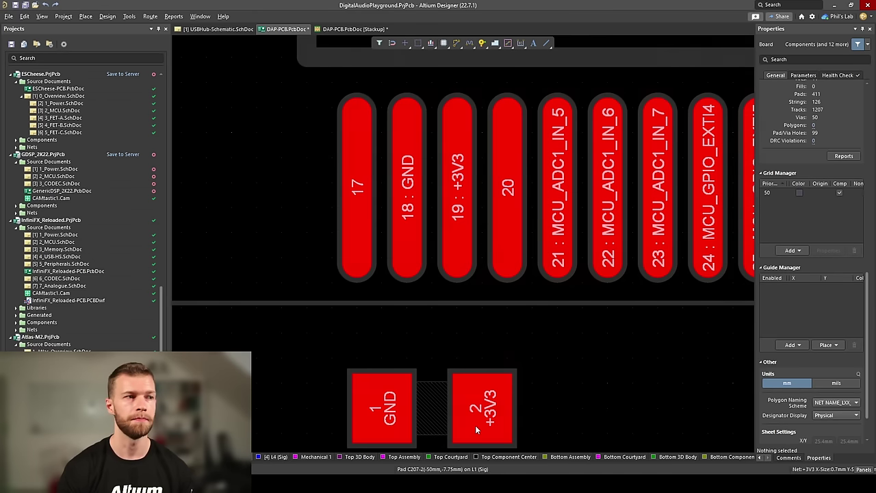
scroll(585, 239, "up", 1, "ctrl")
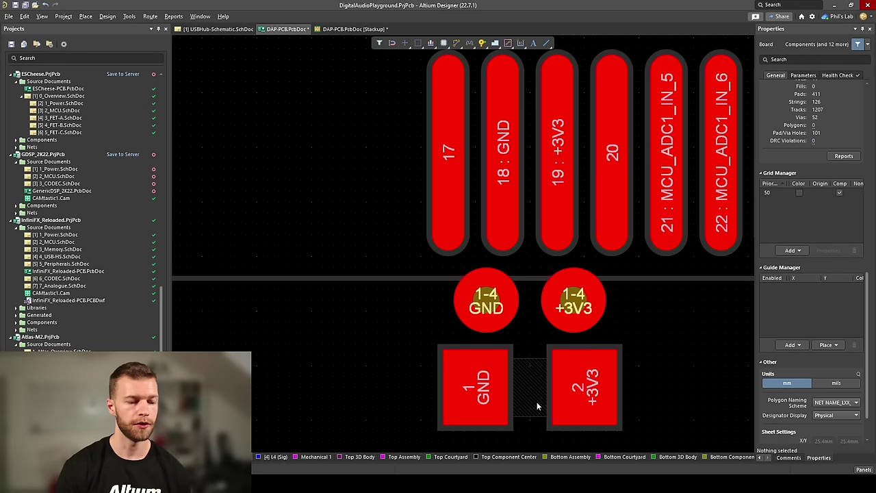
key("ctrl+m")
left_click(483, 386)
left_click(503, 151)
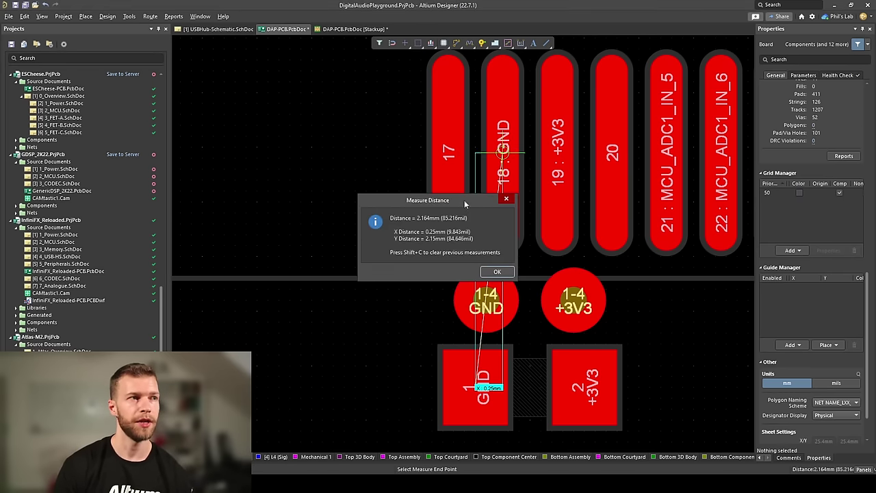
left_click_drag(464, 200, 373, 188)
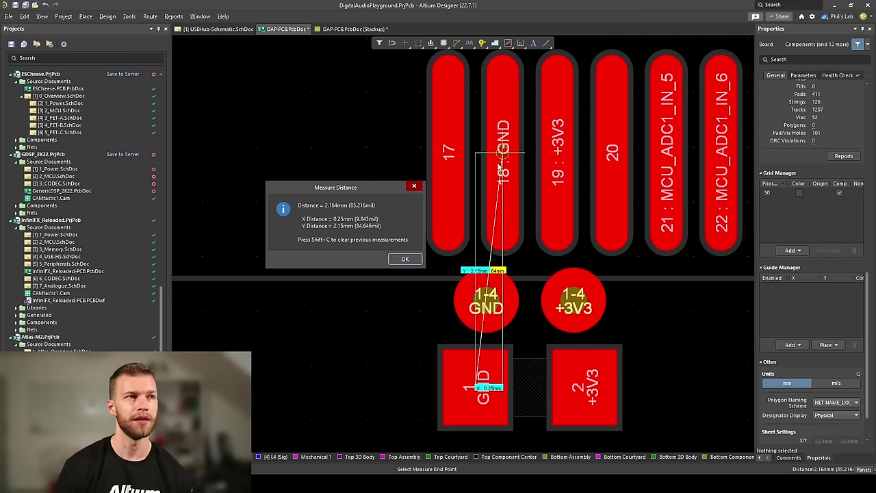
key("Escape")
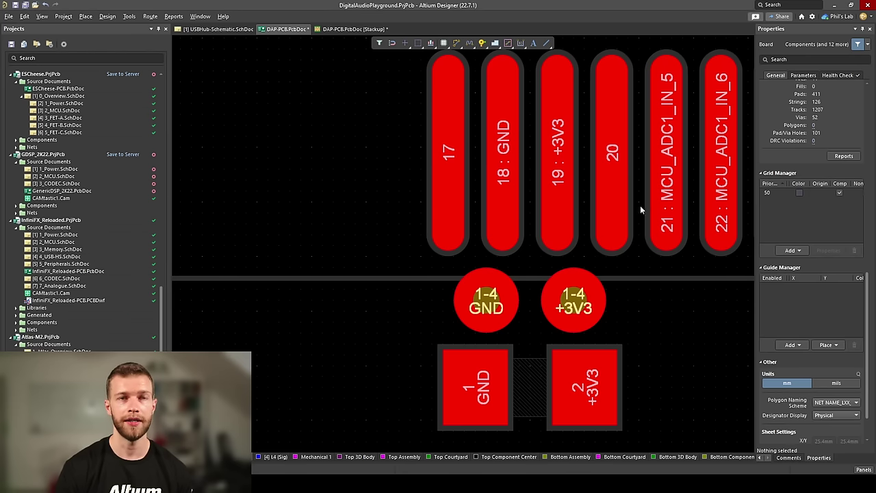
Route the +3V3 via to pin 19, pin 18 to the GND via, and start the capacitor +3V3 pad track
key("ctrl+w")
left_click(573, 300)
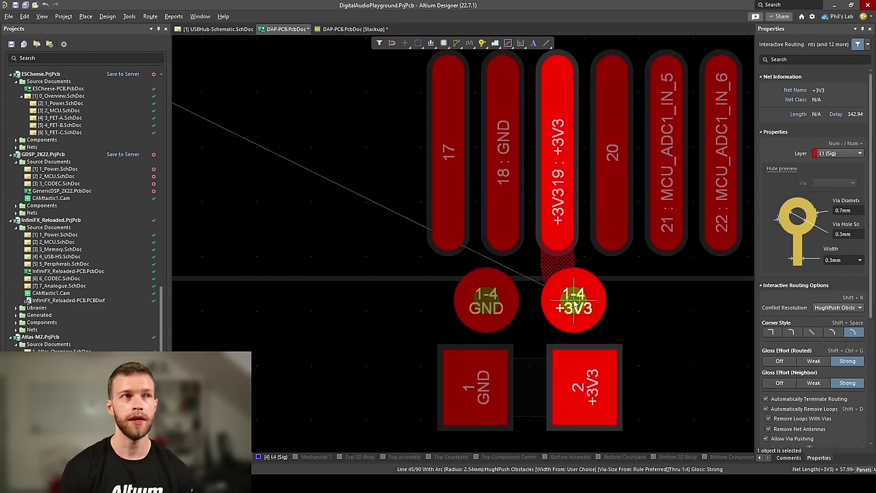
left_click(558, 255)
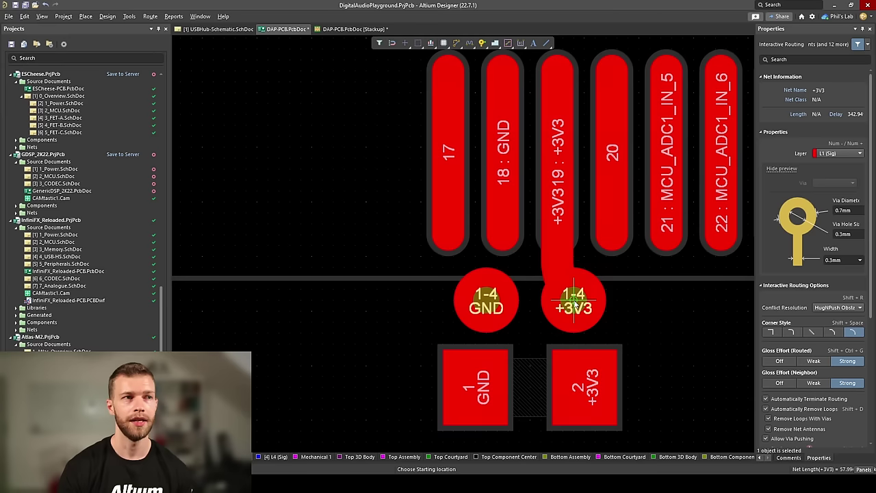
left_click(507, 203)
left_click(486, 301)
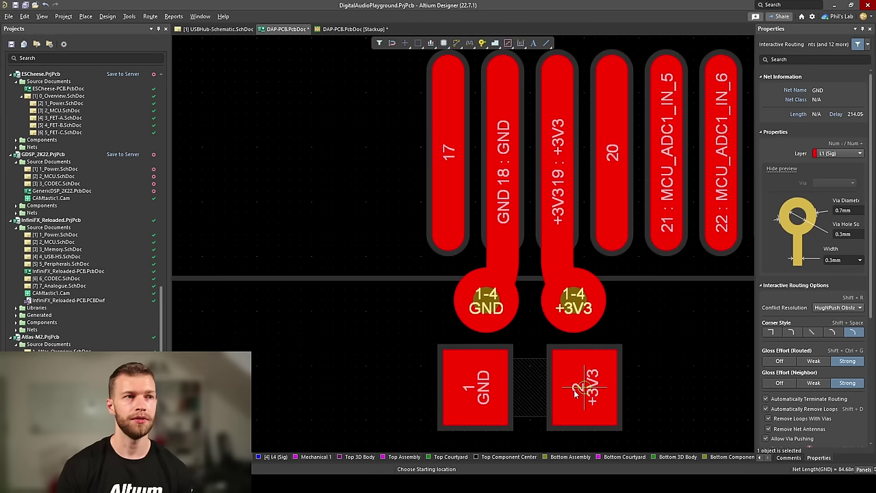
left_click(574, 391)
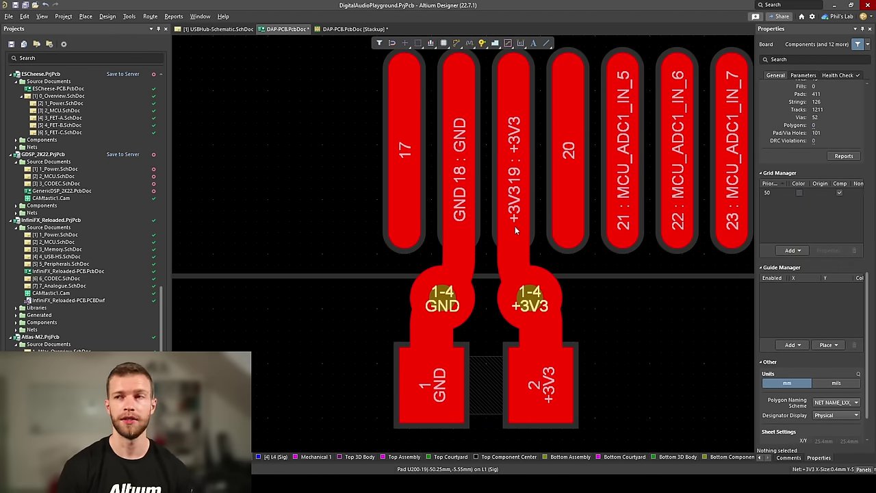
right_click_drag(605, 287, 416, 287)
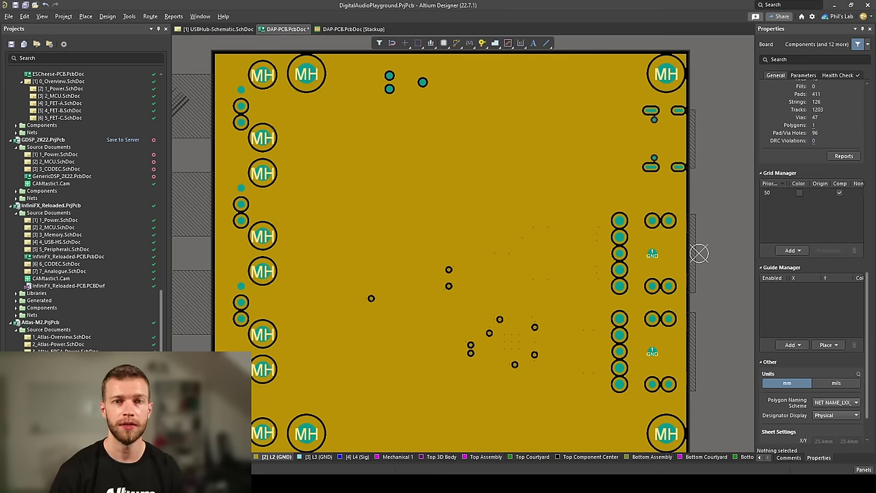
Route the MCU_ADC1_IN_7 track from pin 23 down with a 45° bend, then place a +3V3 via beside it
right_click_drag(603, 400, 629, 397)
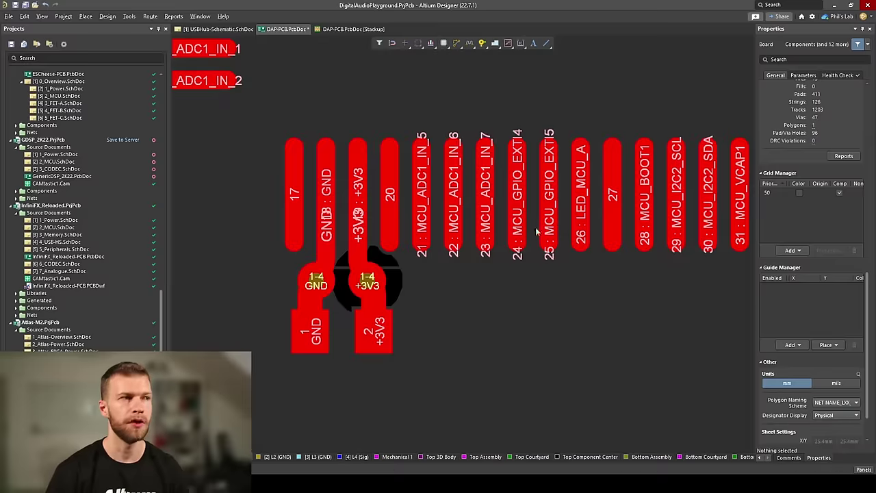
key("ctrl+w")
left_click(485, 225)
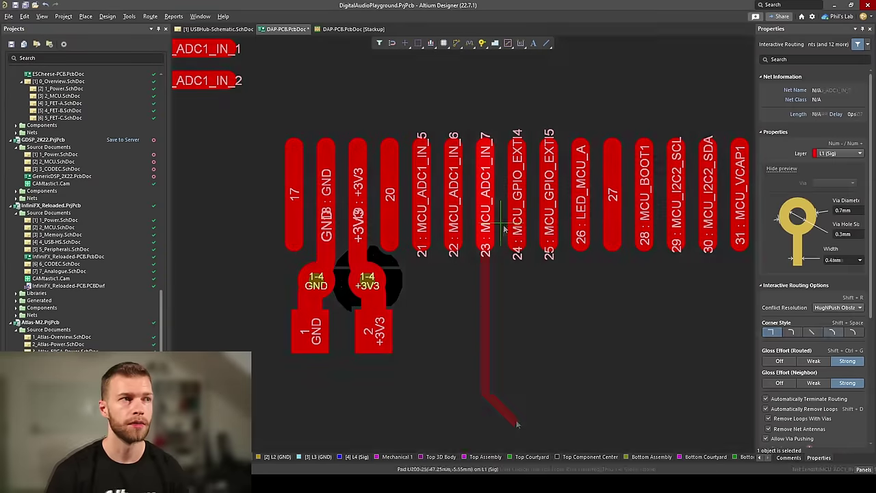
left_click(515, 419)
key("Escape")
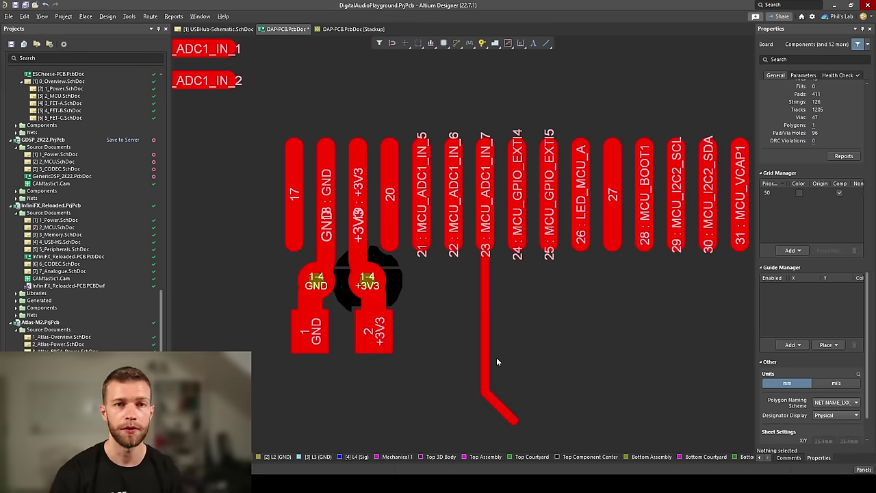
scroll(496, 363, "up", 3, "ctrl")
left_click(568, 292)
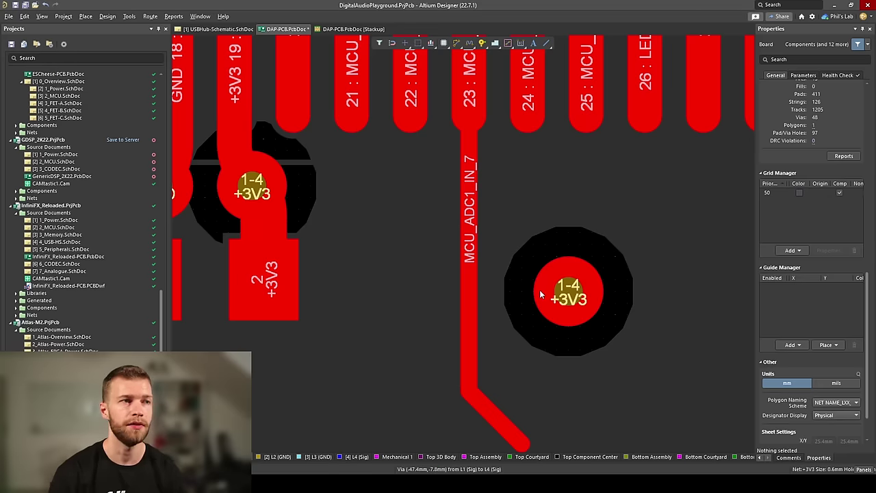
Move the +3V3 via closer to the track, check the GND plane, and delete the pin 23 track
left_click_drag(578, 301, 544, 302)
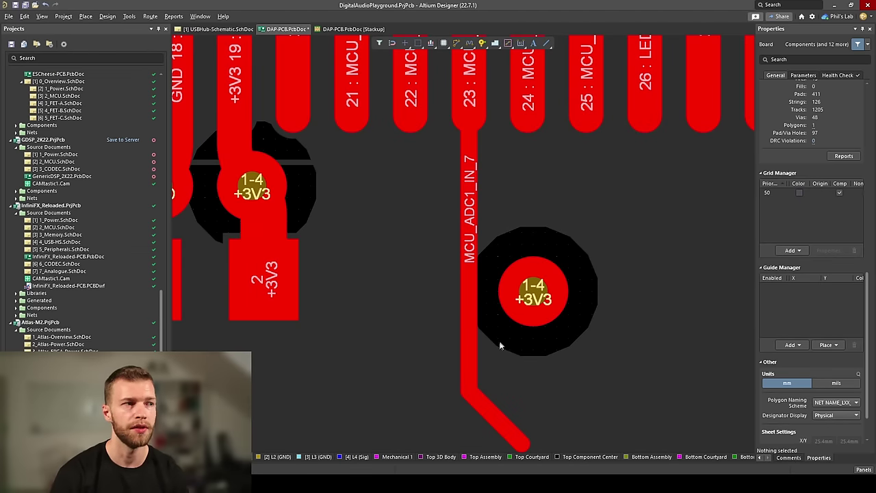
left_click(275, 457)
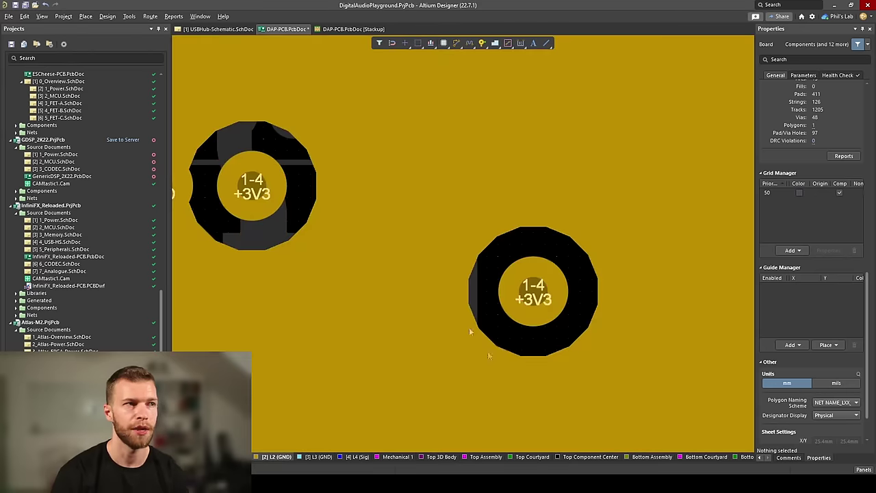
key("minus")
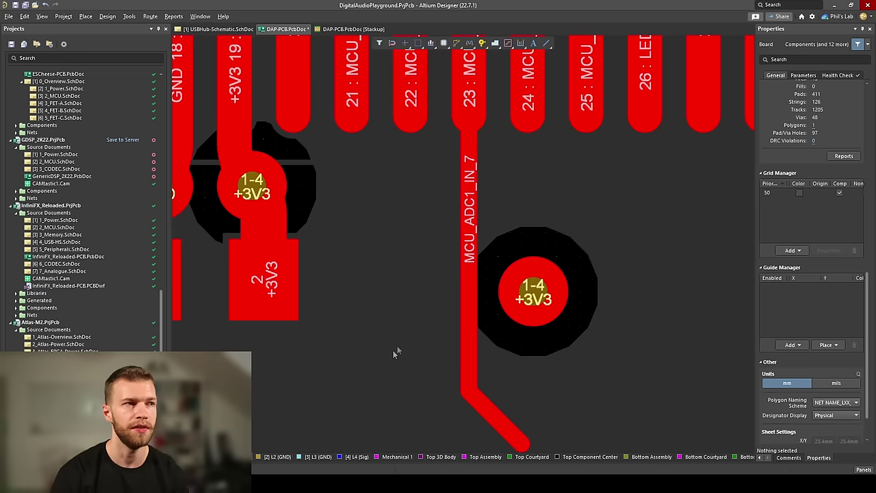
left_click(467, 340)
key("Delete")
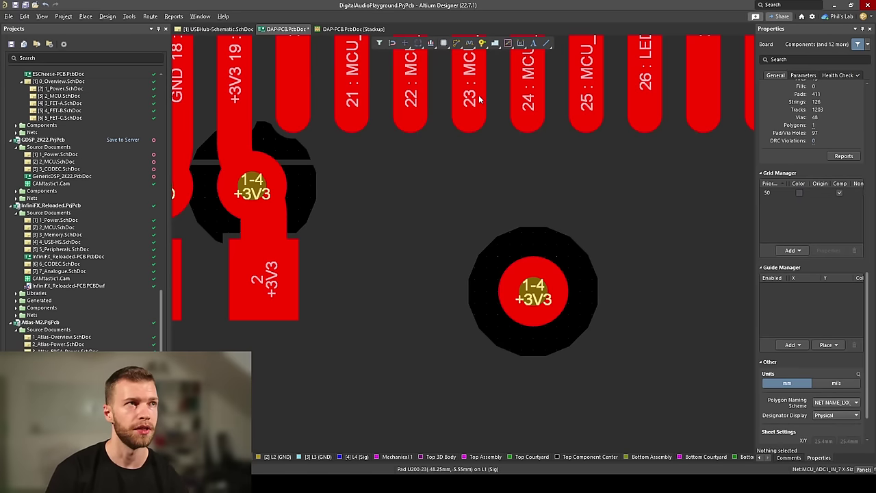
Reroute the MCU_ADC1_IN_7 track from pin 23, jogging left around the +3V3 via
key("ctrl+w")
left_click(469, 110)
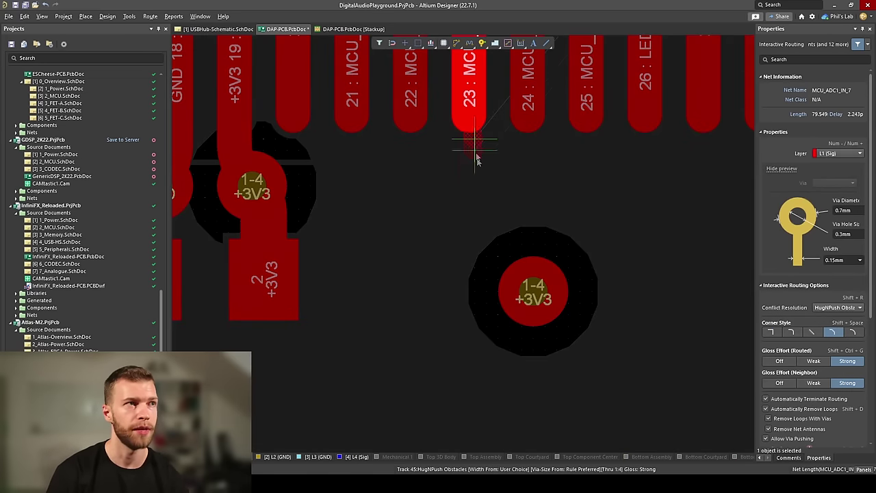
left_click(447, 219)
left_click(444, 346)
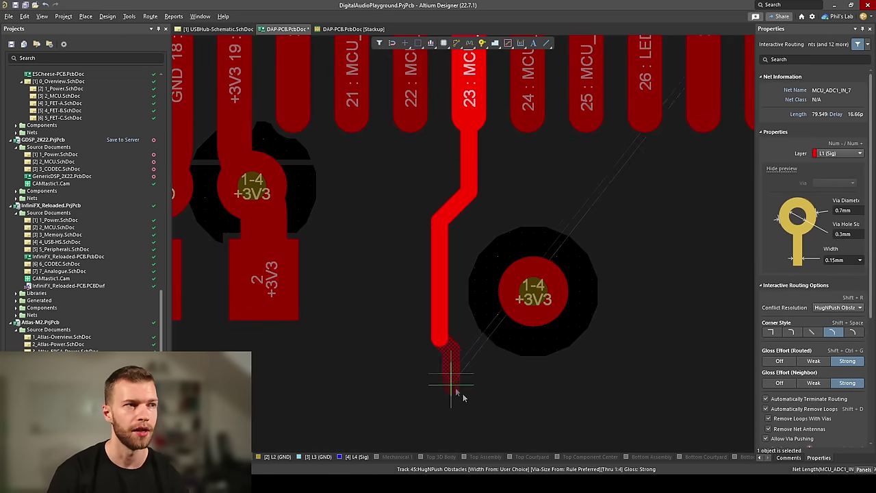
left_click(498, 417)
key("Escape")
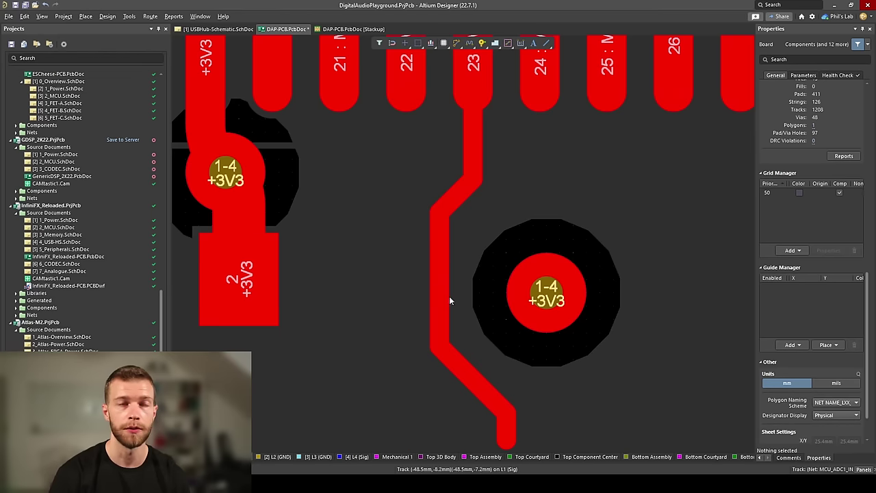
Slide the track's vertical segment away from the via's clearance ring
left_click_drag(444, 297, 467, 301)
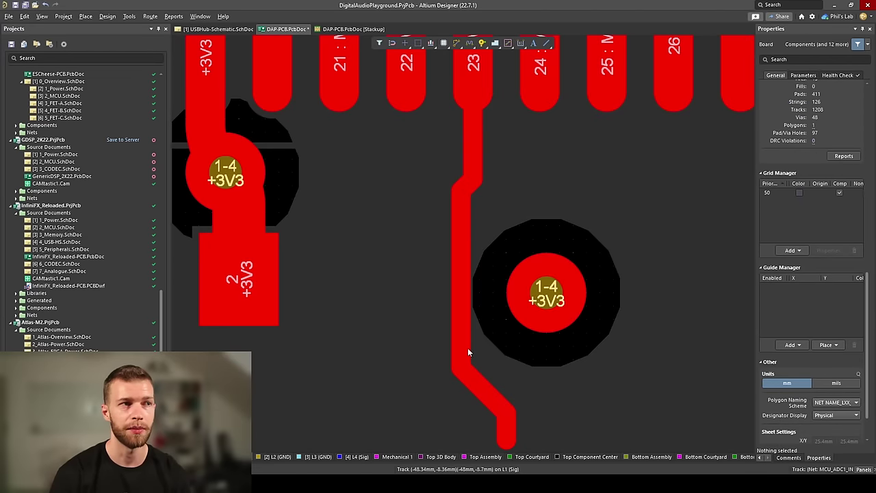
scroll(462, 287, "up", 2, "ctrl")
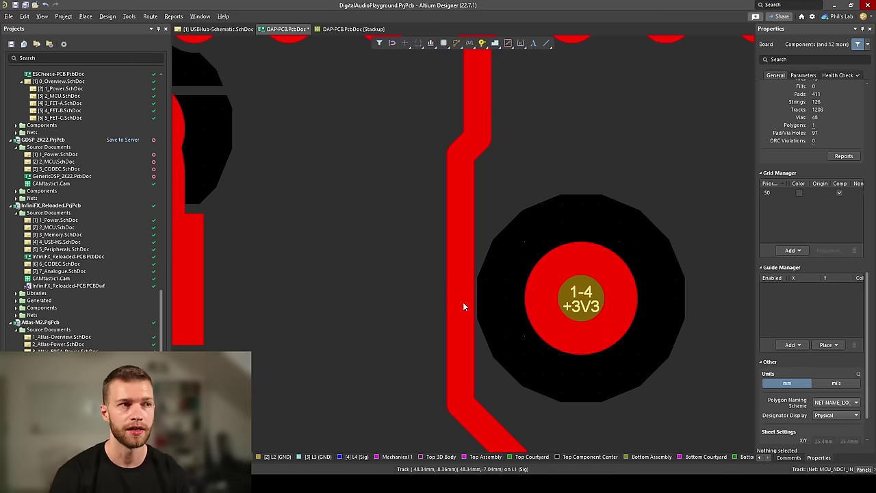
left_click_drag(458, 303, 453, 318)
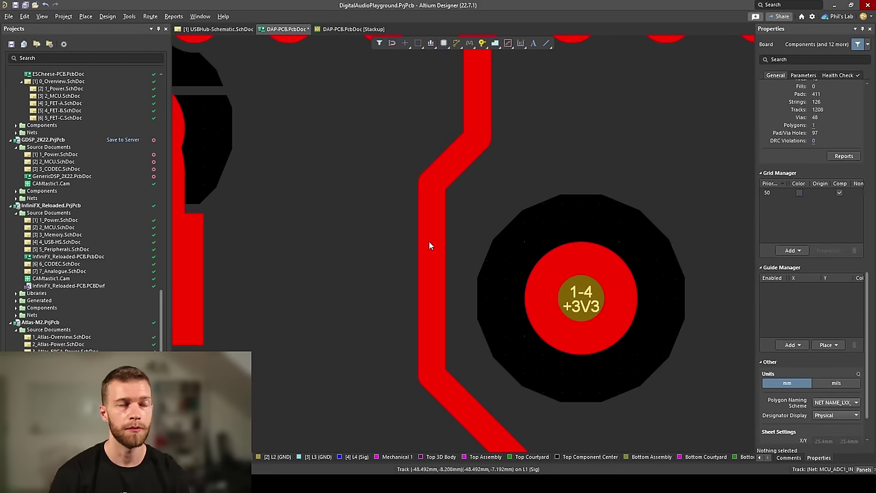